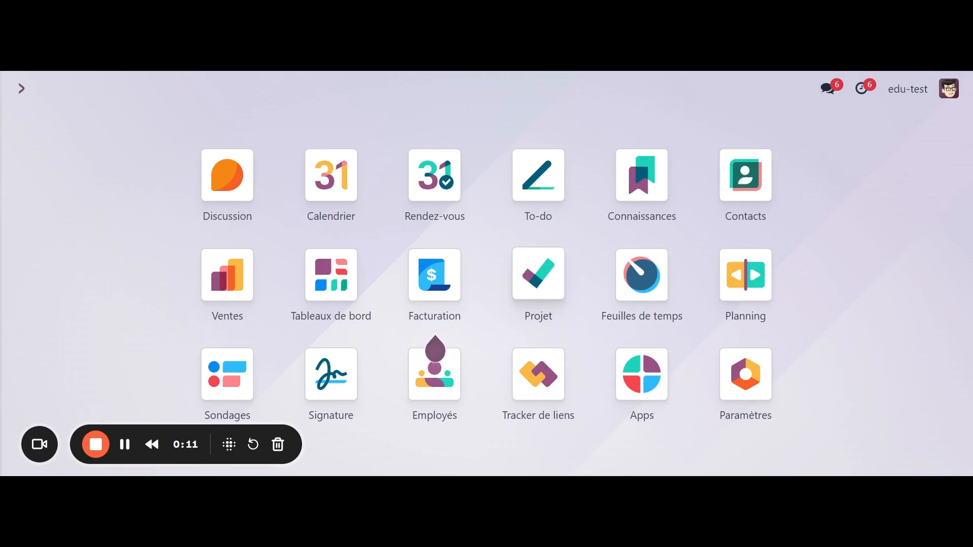
Search the sales products for "servi" and open the Service product to check its invoicing policy and project template
left_click(227, 275)
left_click(245, 90)
left_click(256, 117)
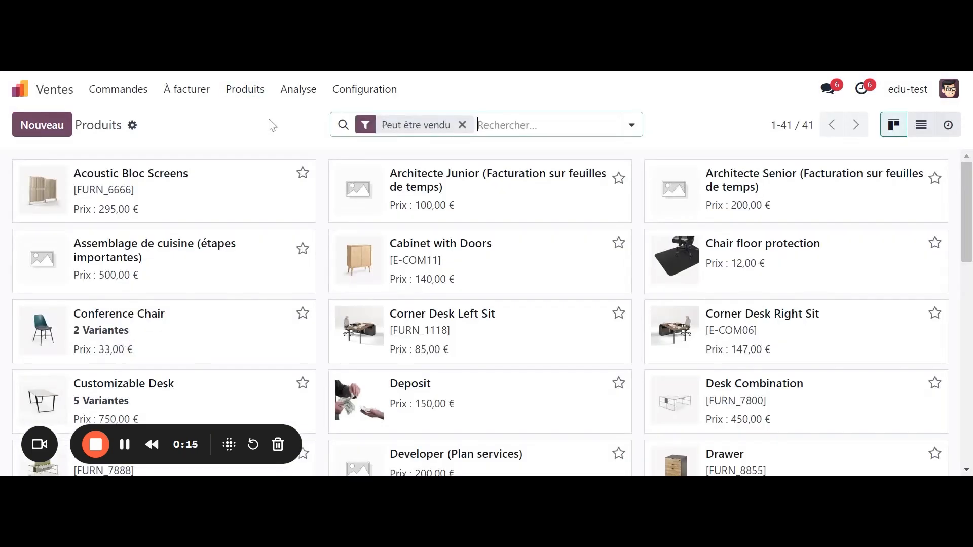
type("servi")
key("Return")
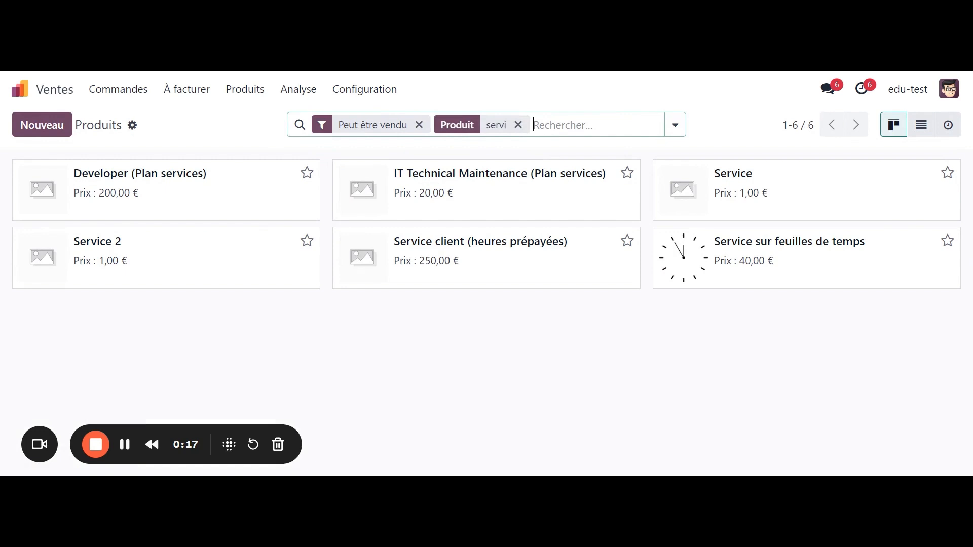
left_click(786, 195)
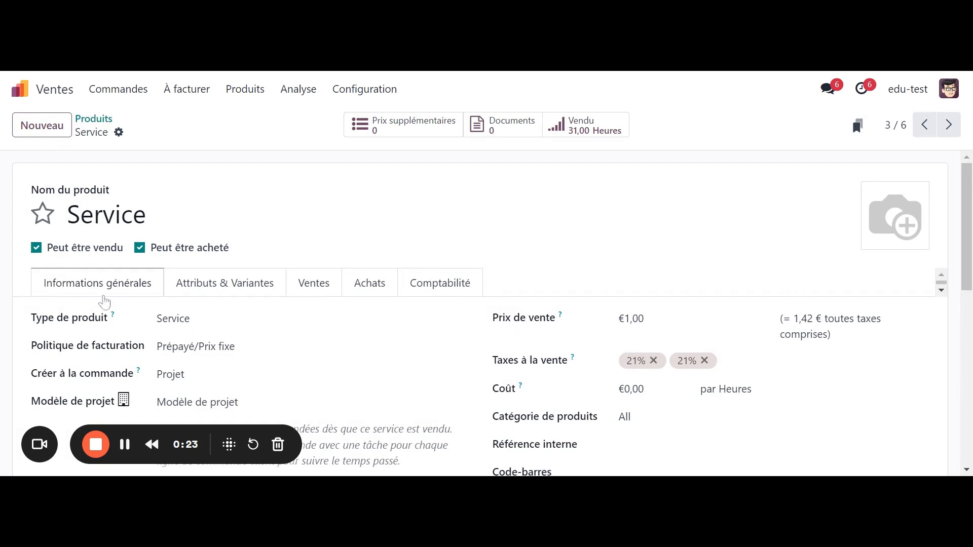
scroll(104, 297, "down", 3)
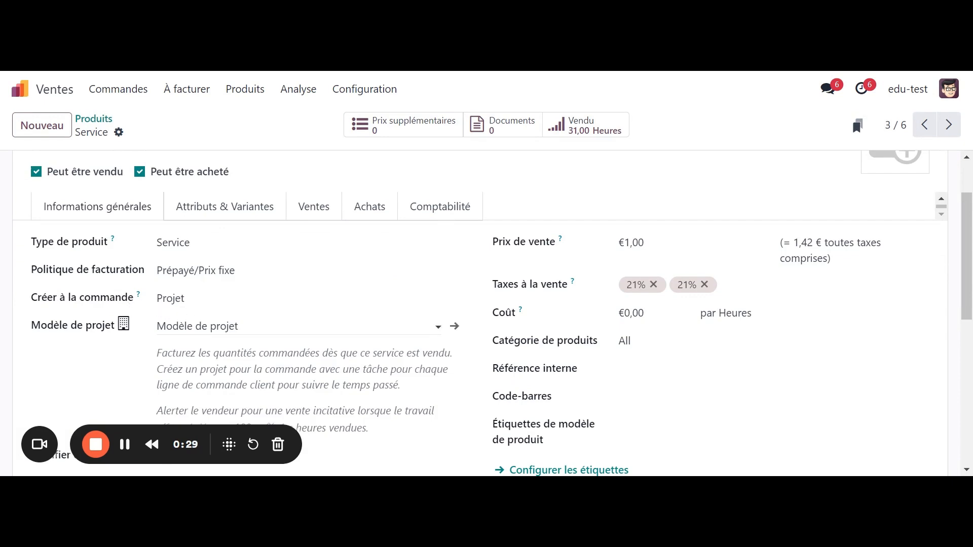
left_click(198, 326)
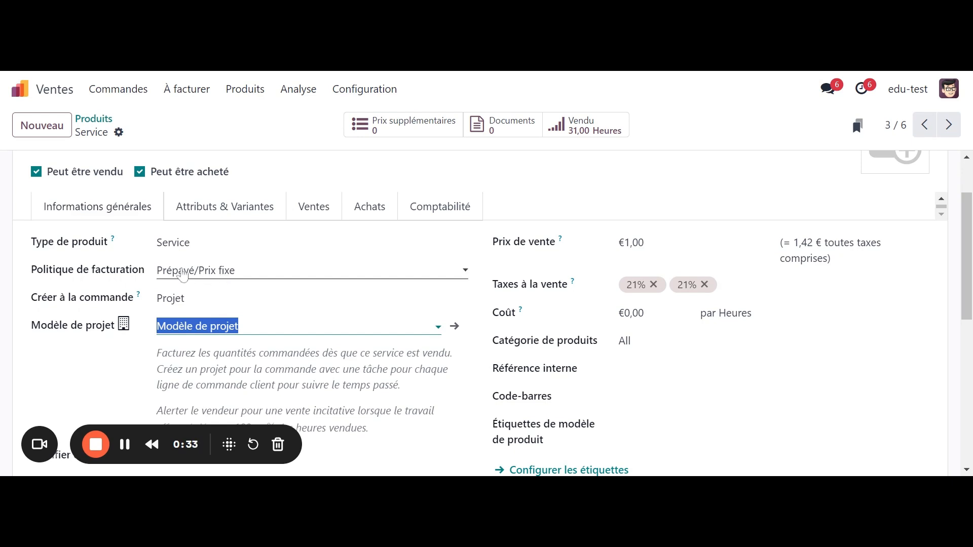
left_click(289, 277)
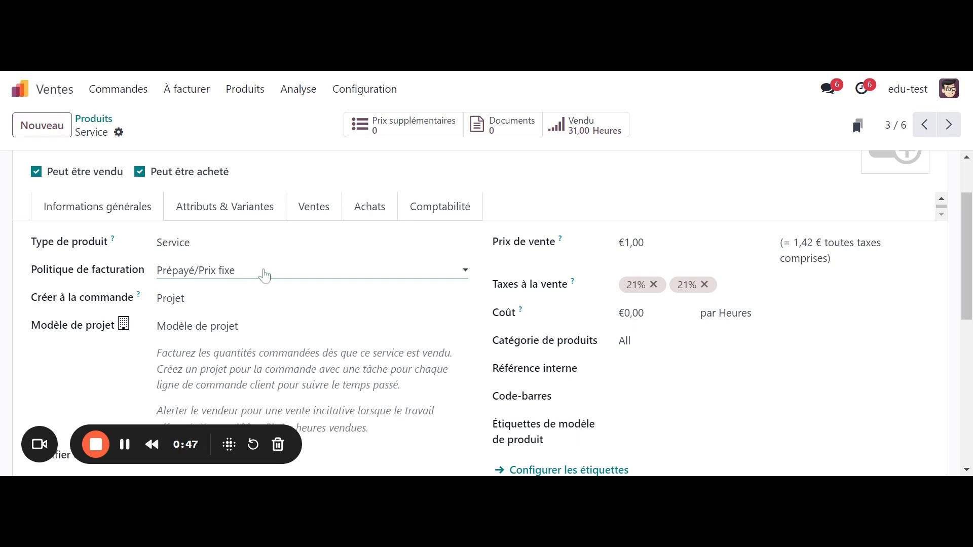
Create a new quotation with Deco Addict as the customer
left_click(131, 100)
left_click(128, 122)
left_click(41, 125)
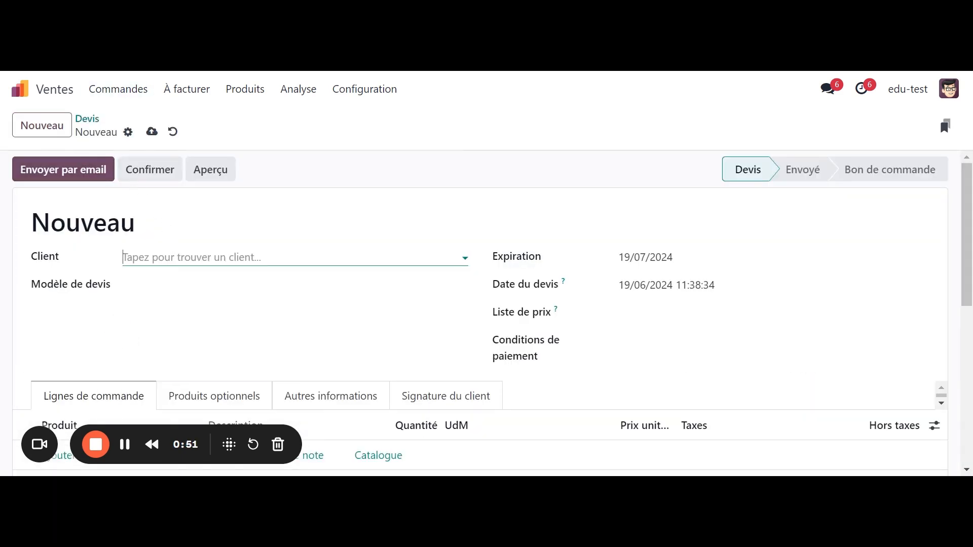
left_click(202, 258)
left_click(180, 290)
Add the Service product with a quantity of 10 to the order lines and confirm the Deco Addict quotation
scroll(86, 332, "down", 2)
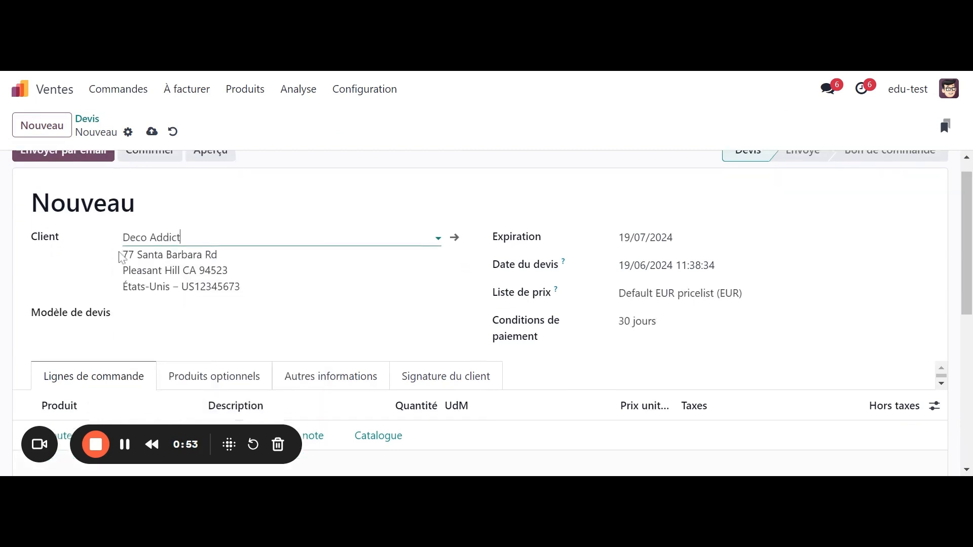
left_click(81, 380)
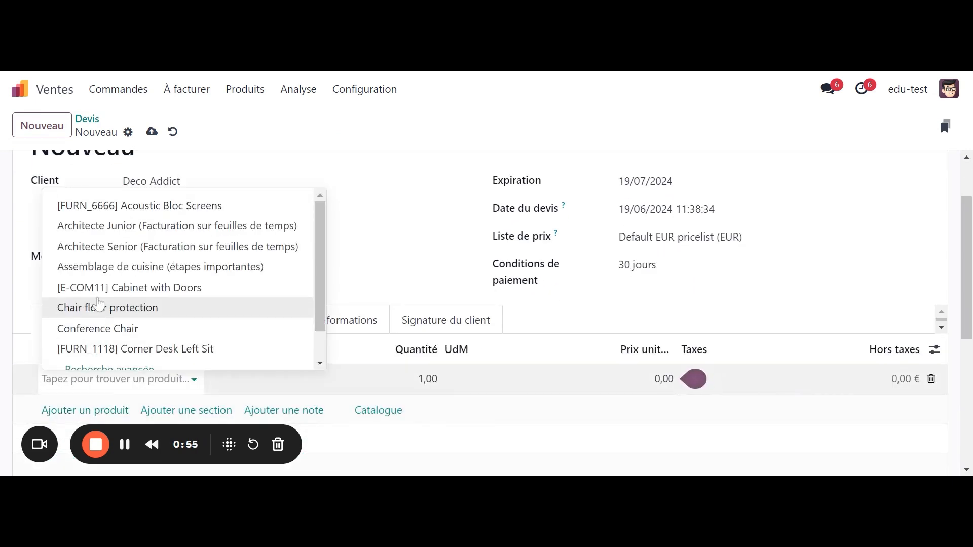
type("serv")
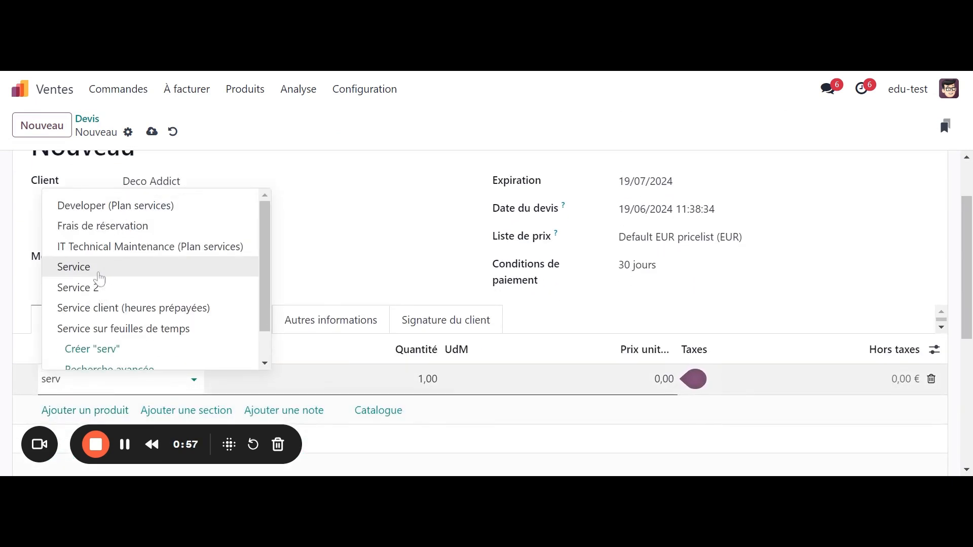
left_click(95, 272)
scroll(91, 282, "down", 2)
left_click(428, 303)
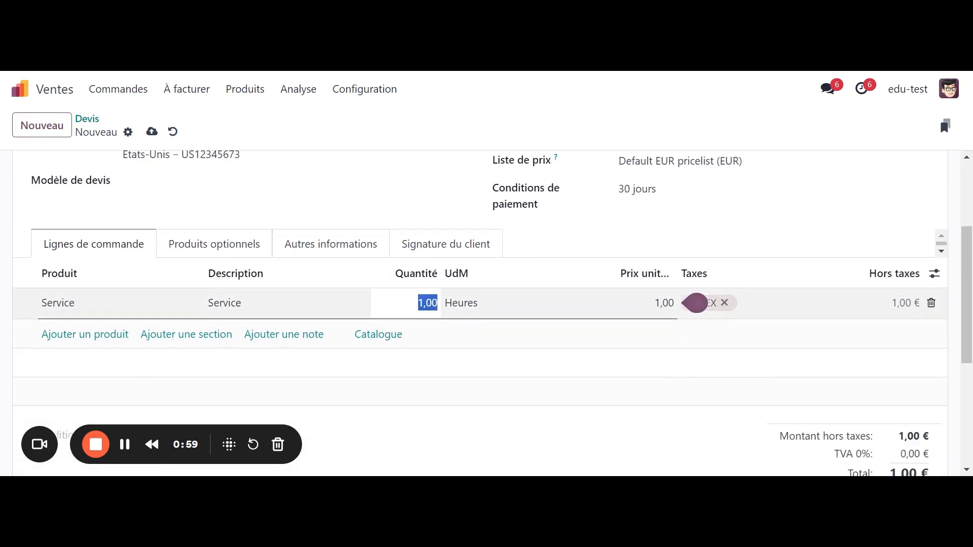
type("10")
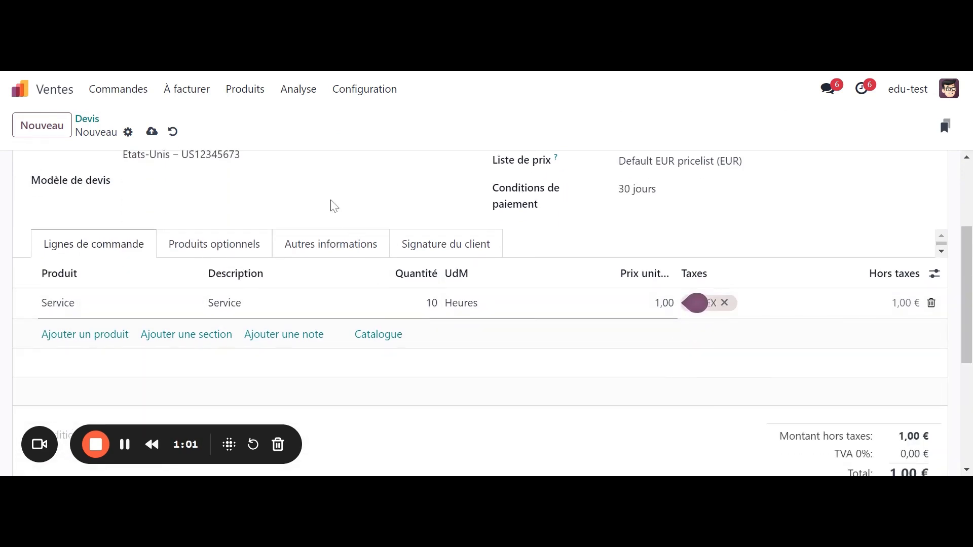
scroll(333, 207, "up", 3)
left_click(169, 177)
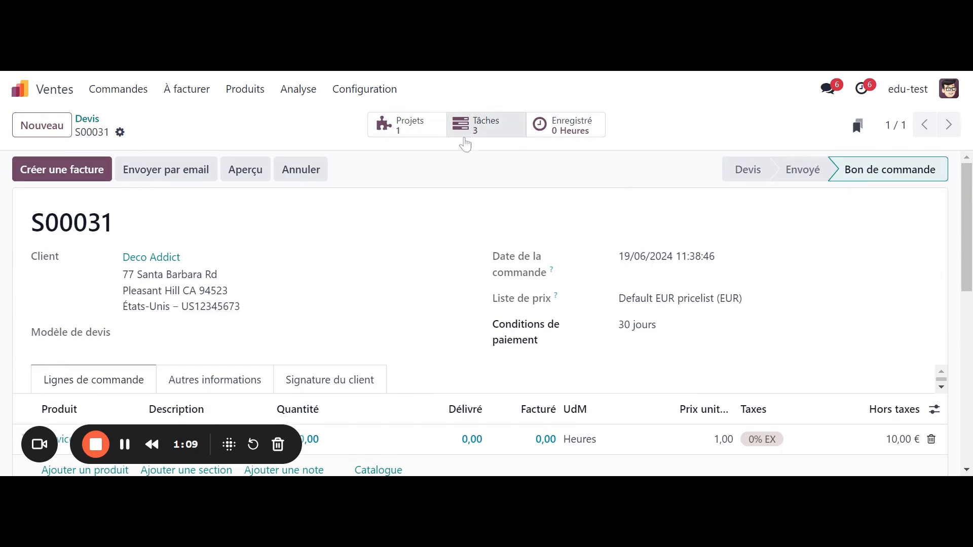
Create a normal draft invoice (Facture normale) from the Deco Addict order and confirm it
scroll(450, 171, "down", 2)
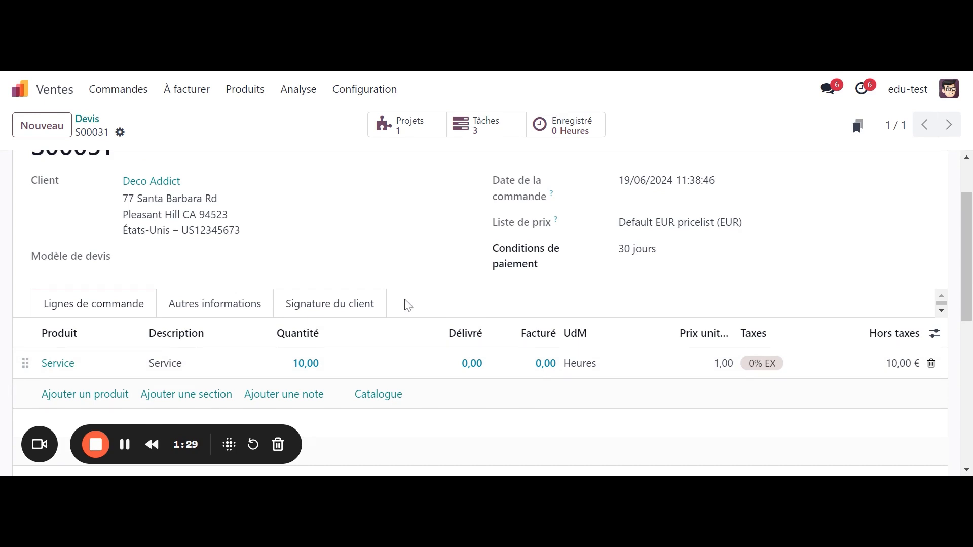
scroll(426, 304, "up", 3)
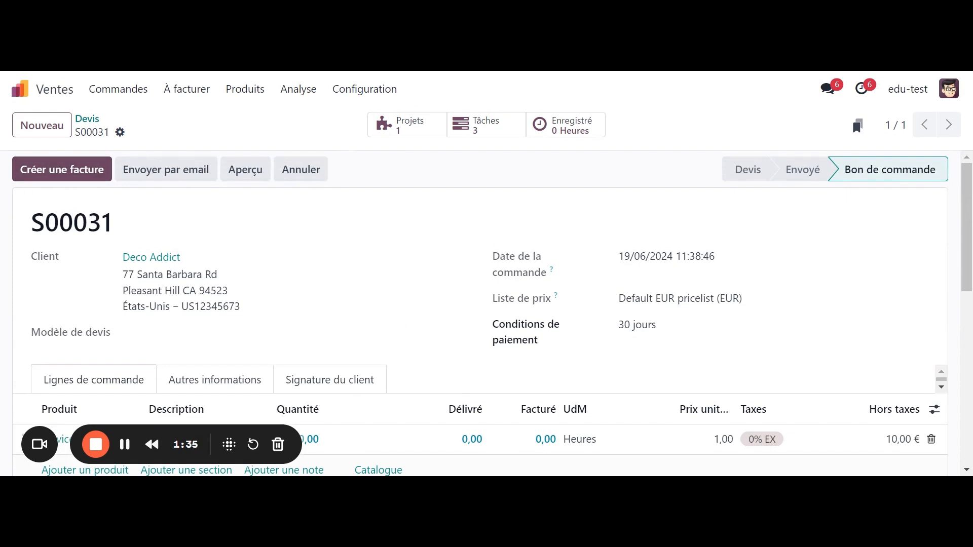
left_click(59, 172)
left_click(200, 347)
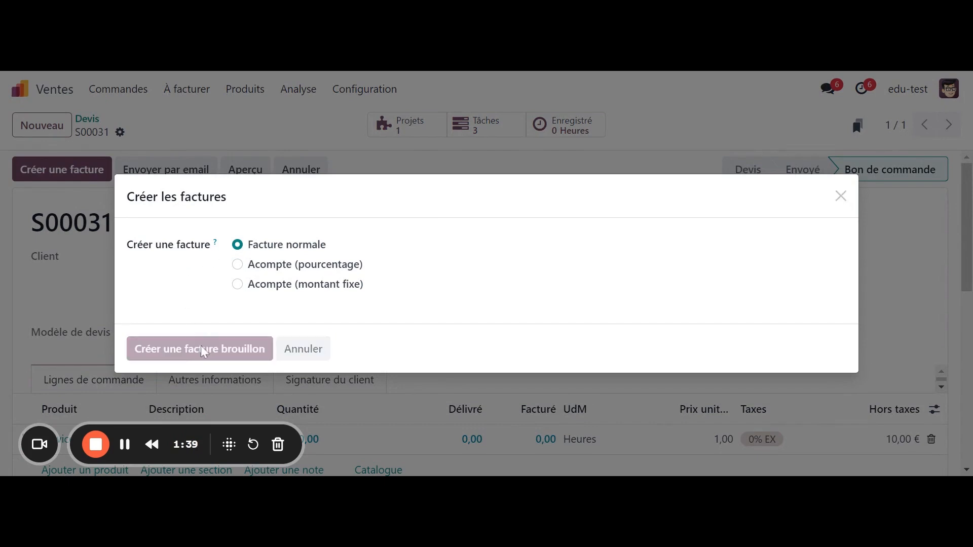
left_click(46, 173)
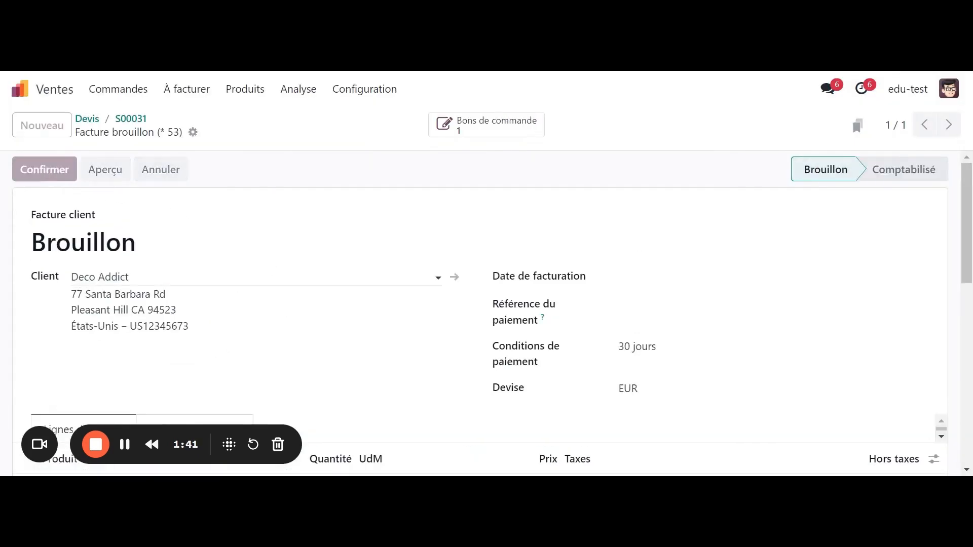
Check the invoice lines and return to the Deco Addict order to compare its delivered and invoiced quantities
scroll(539, 341, "down", 4)
scroll(322, 293, "up", 6)
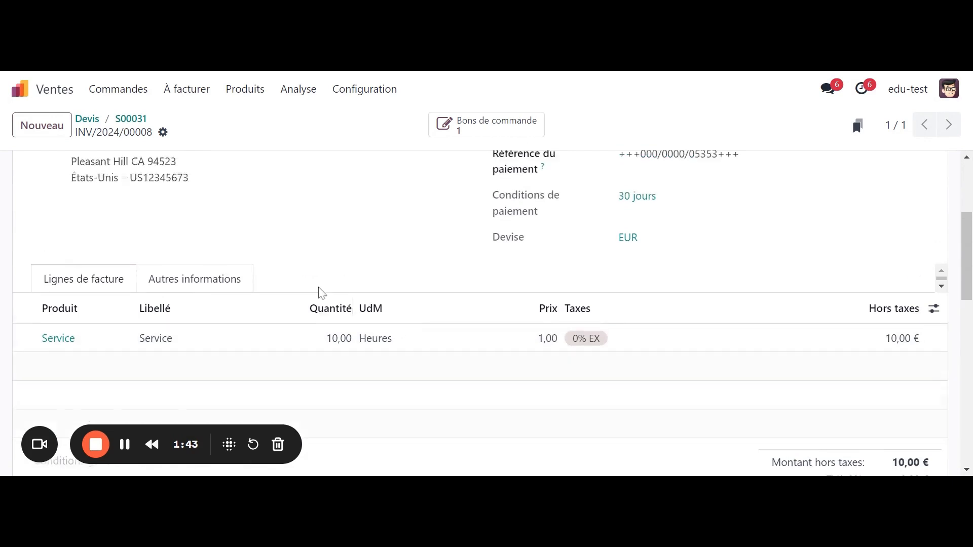
left_click(131, 119)
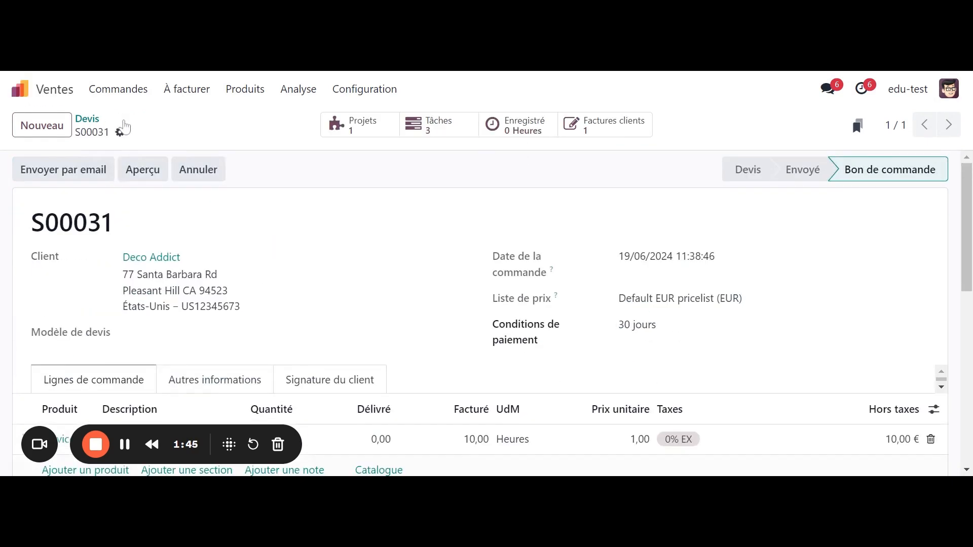
scroll(491, 377, "down", 2)
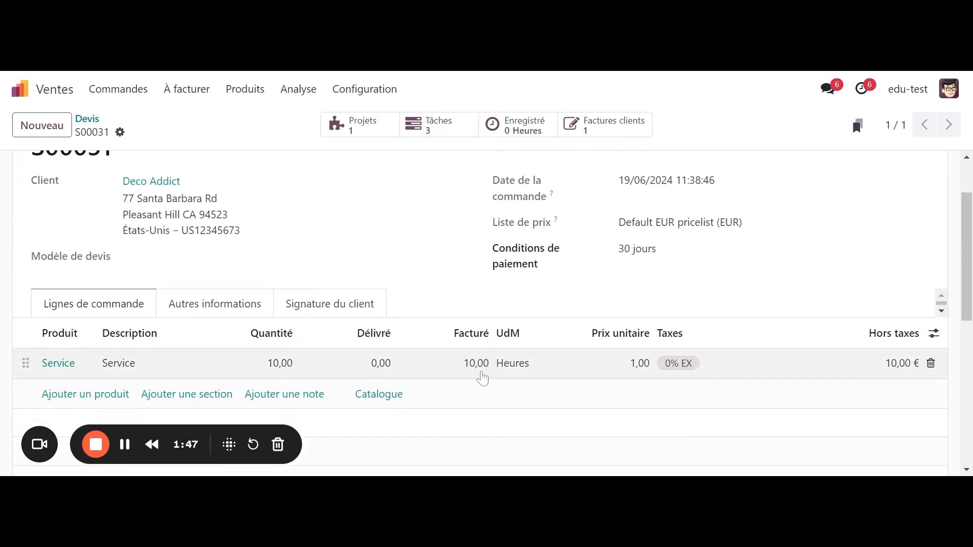
Find the Service product in the sales products, set its invoicing policy to "Basé sur les feuilles de temps" and save it
left_click(246, 94)
left_click(255, 120)
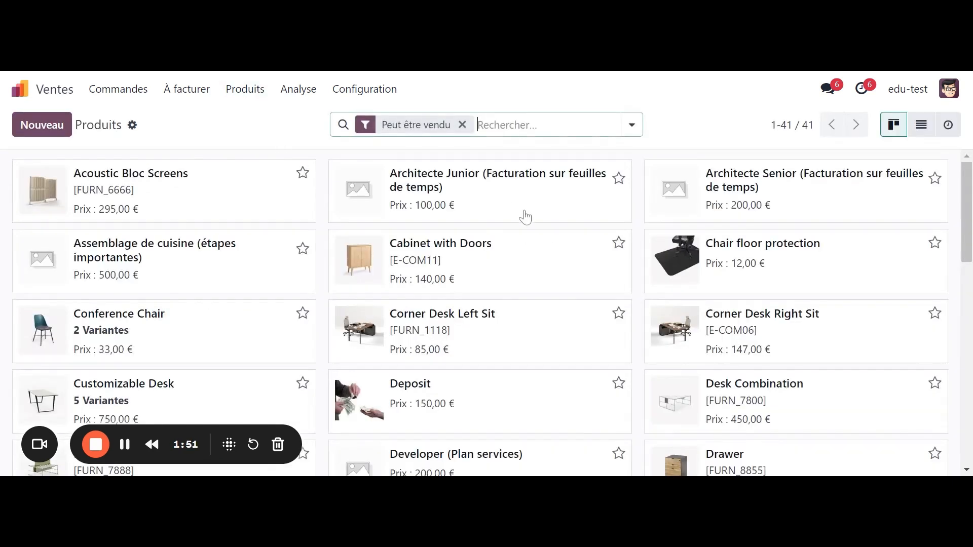
type("SERVI")
key("Return")
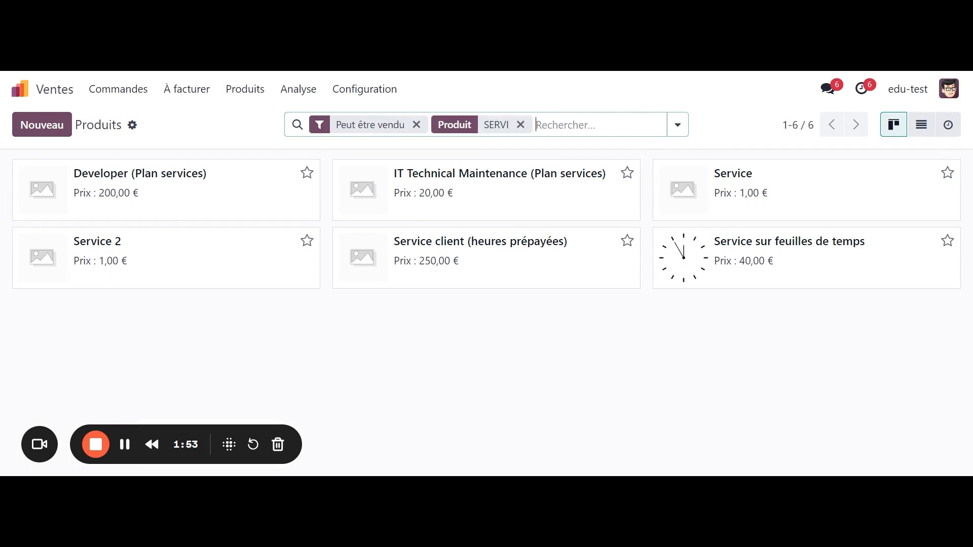
left_click(692, 175)
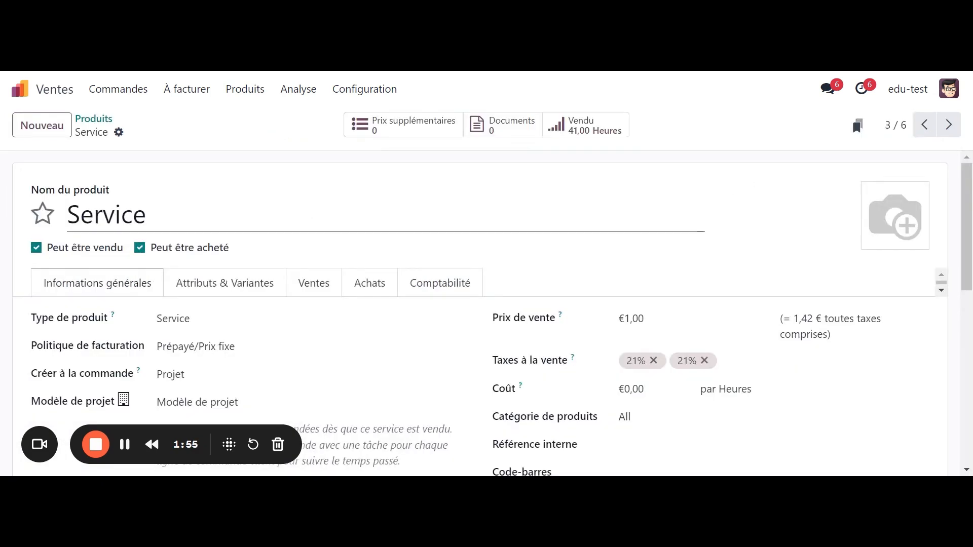
left_click(278, 385)
left_click(142, 133)
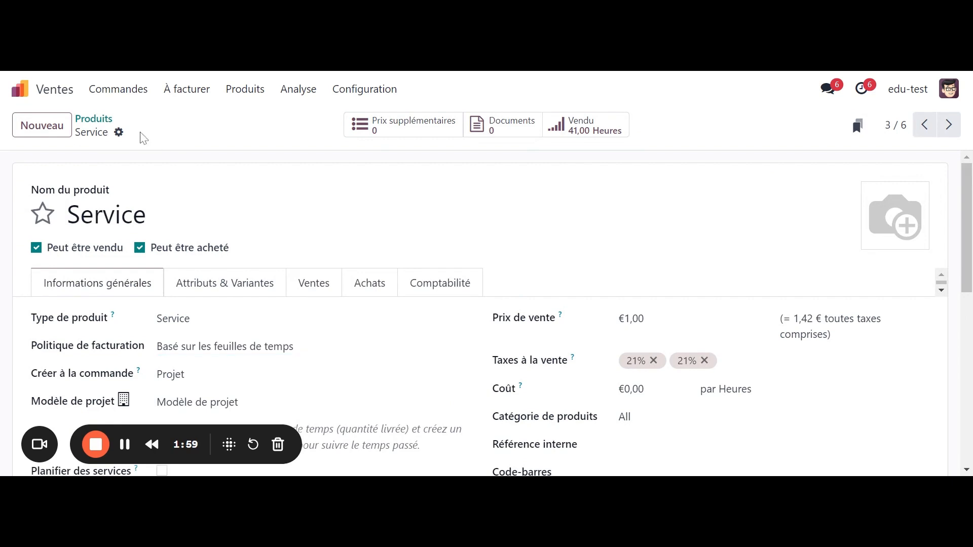
Create a new quotation with Azure Interior as the customer
left_click(137, 101)
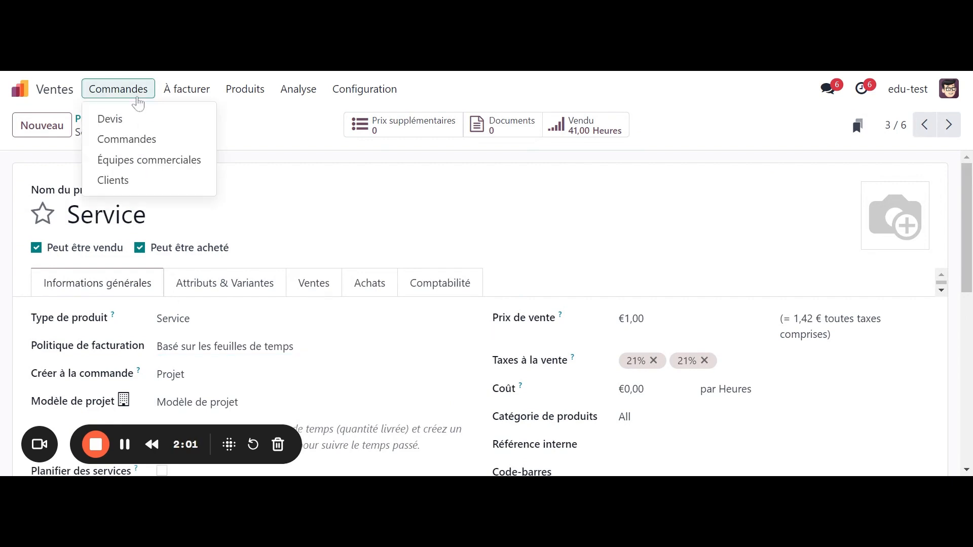
left_click(136, 118)
left_click(60, 126)
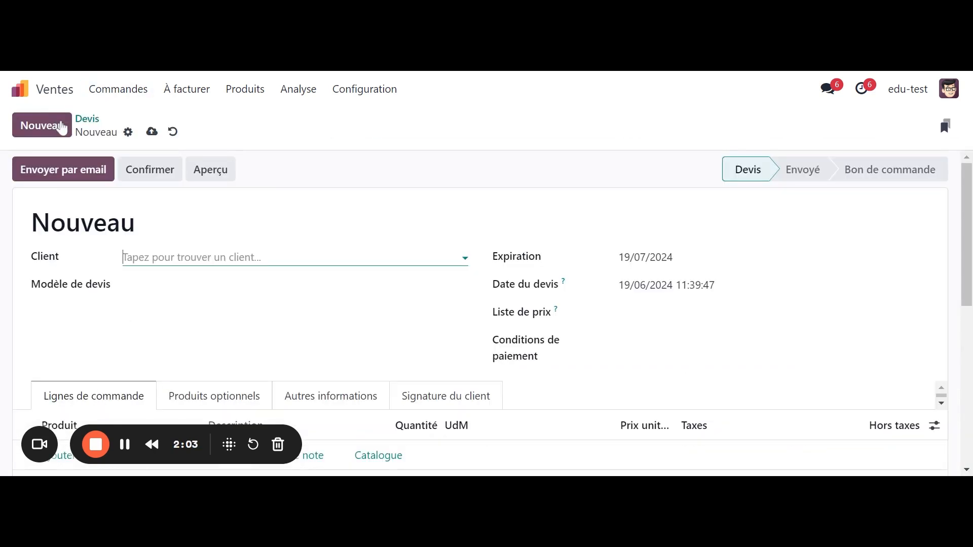
type("C")
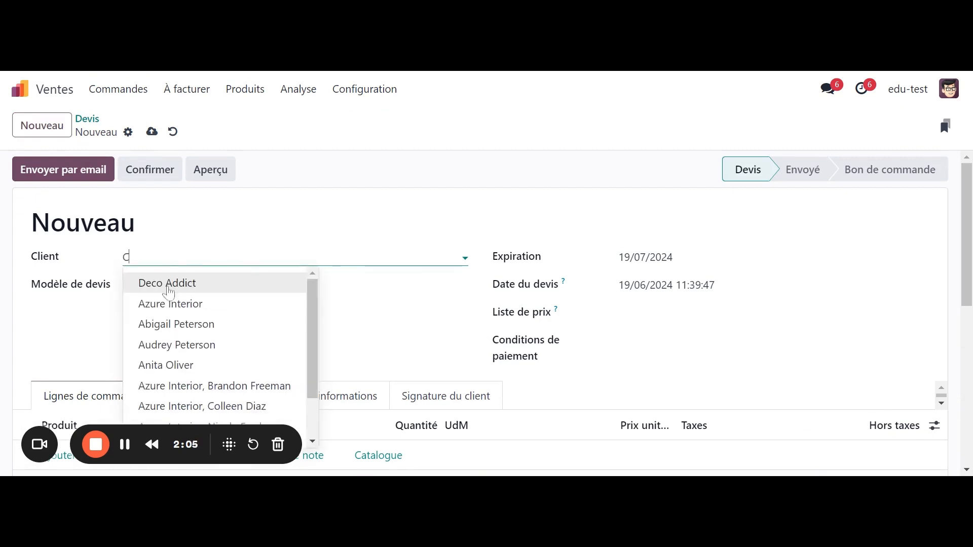
left_click(167, 305)
Add the Service product with a quantity of 10 to the order lines and confirm the Azure Interior quotation
scroll(126, 293, "down", 3)
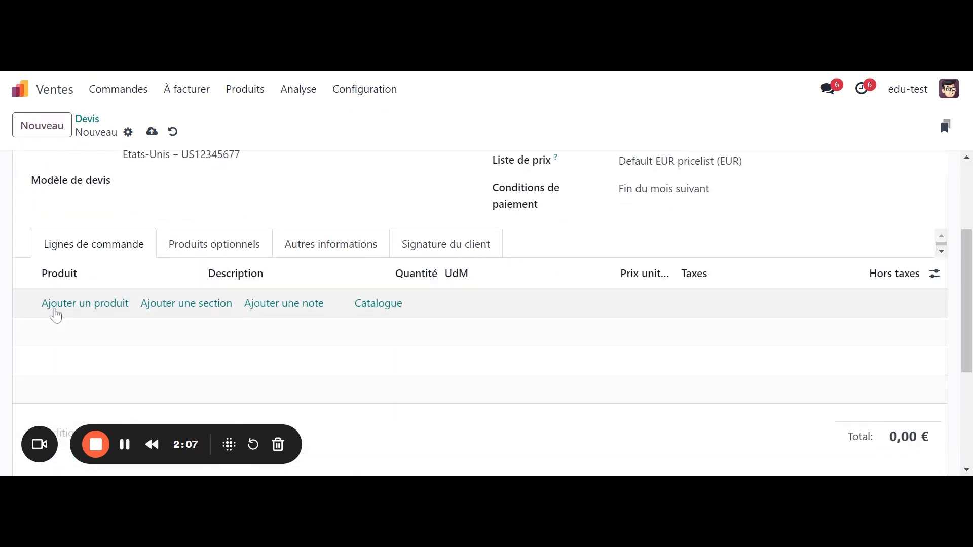
left_click(56, 309)
type("serv")
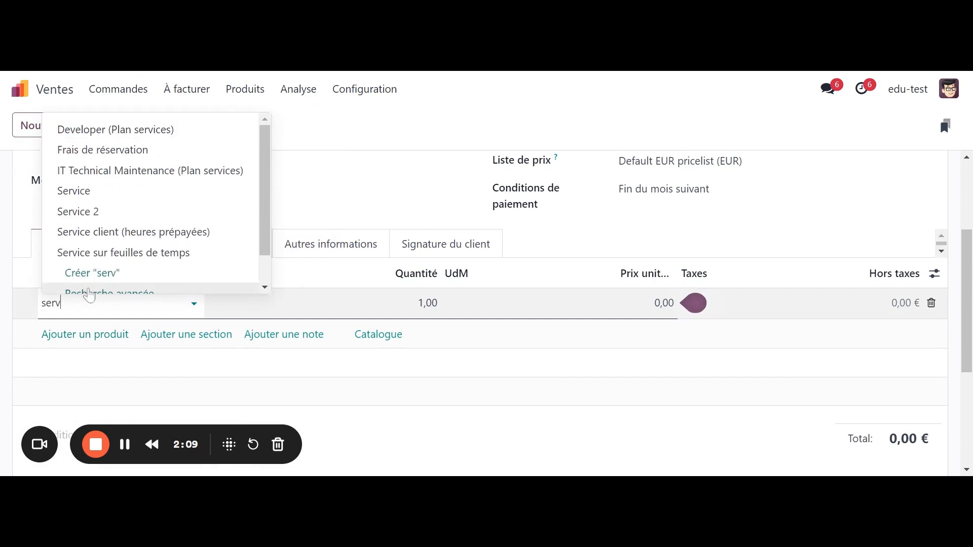
left_click(96, 195)
type("10")
left_click(348, 211)
scroll(253, 202, "up", 3)
left_click(172, 172)
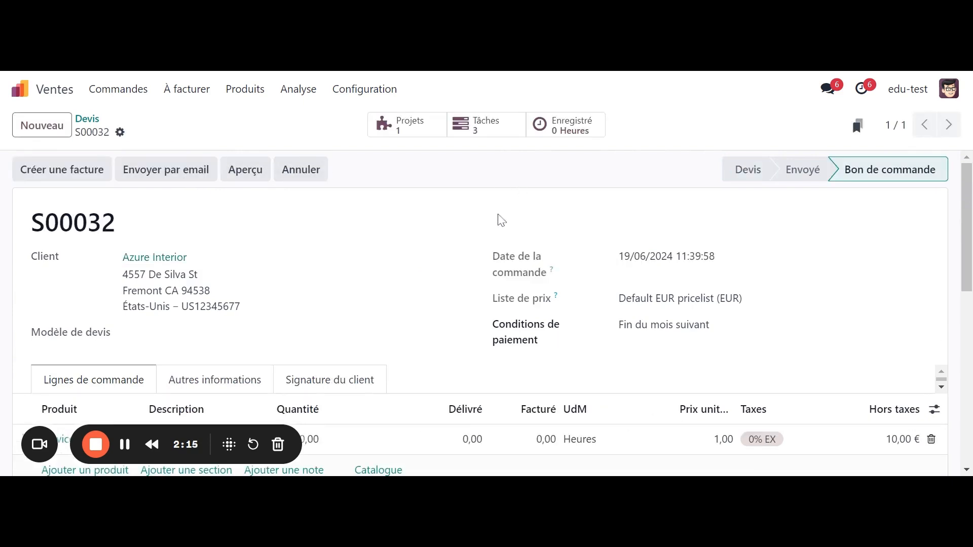
Try to create a normal draft invoice (Facture normale) from the Azure Interior order and dismiss the resulting message
scroll(525, 198, "down", 2)
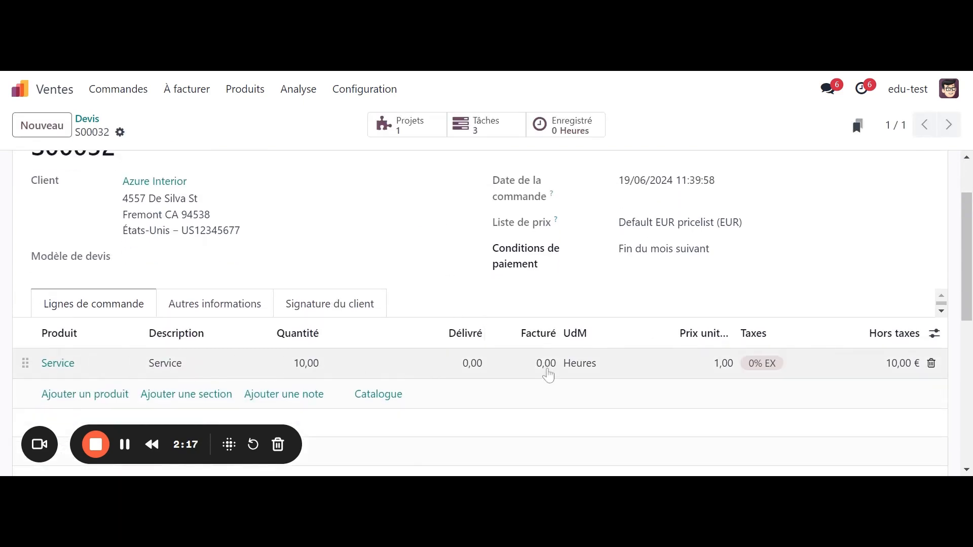
scroll(458, 330, "up", 2)
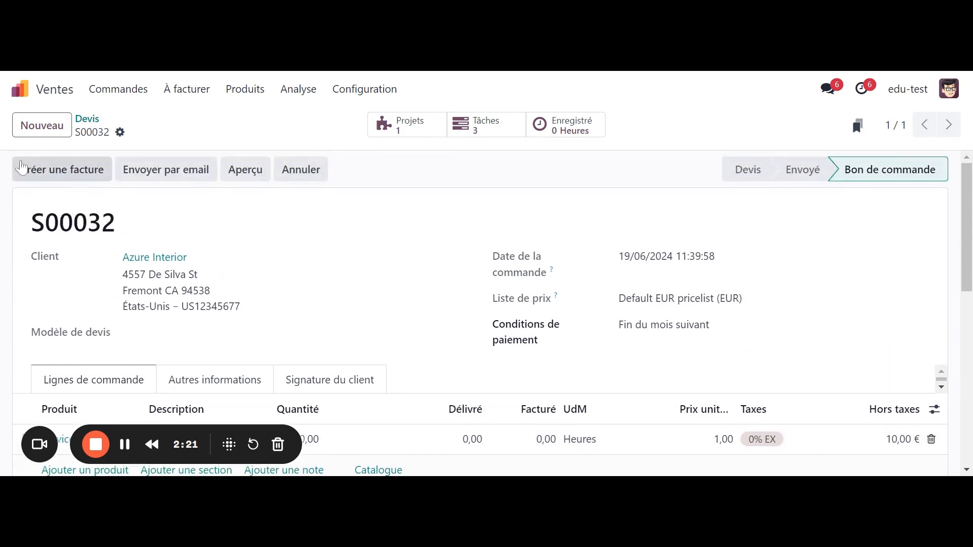
left_click(80, 175)
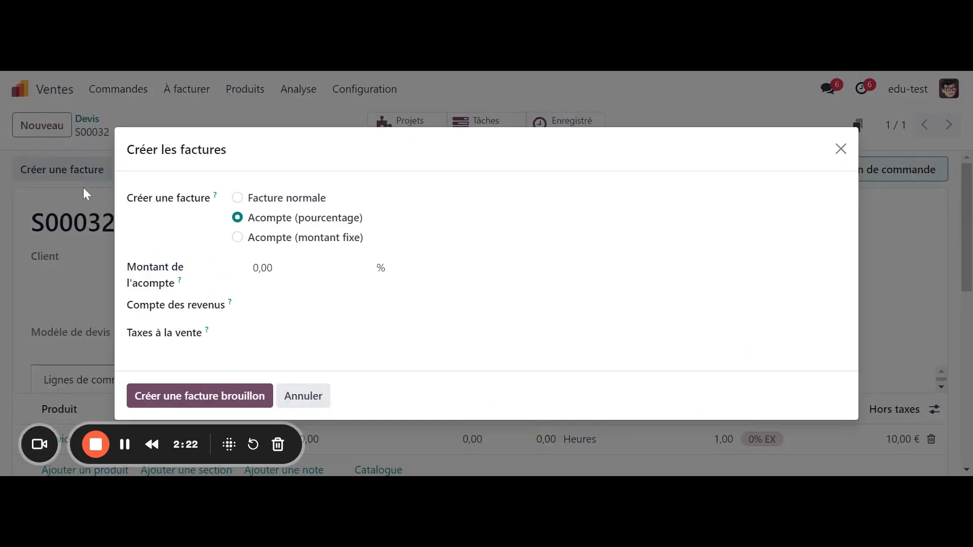
left_click(237, 197)
left_click(189, 350)
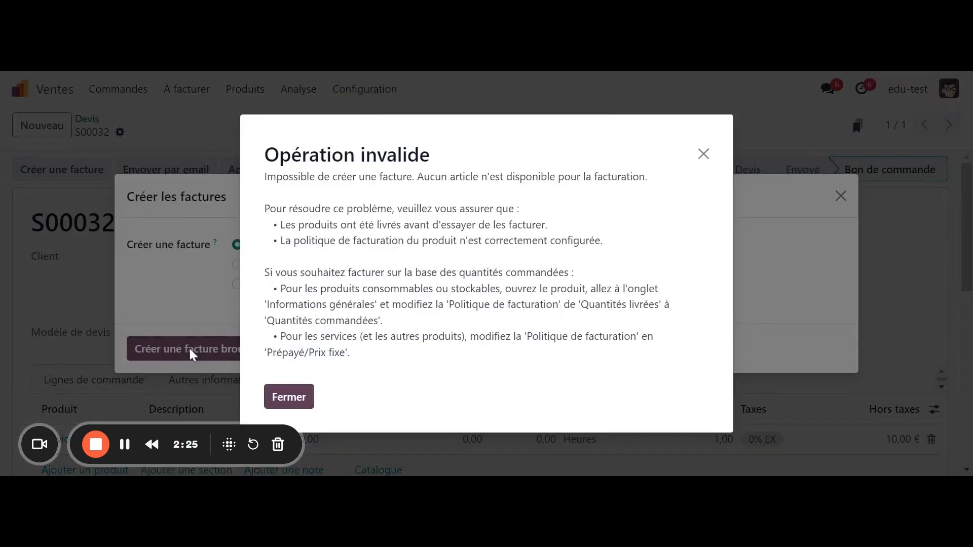
left_click(304, 394)
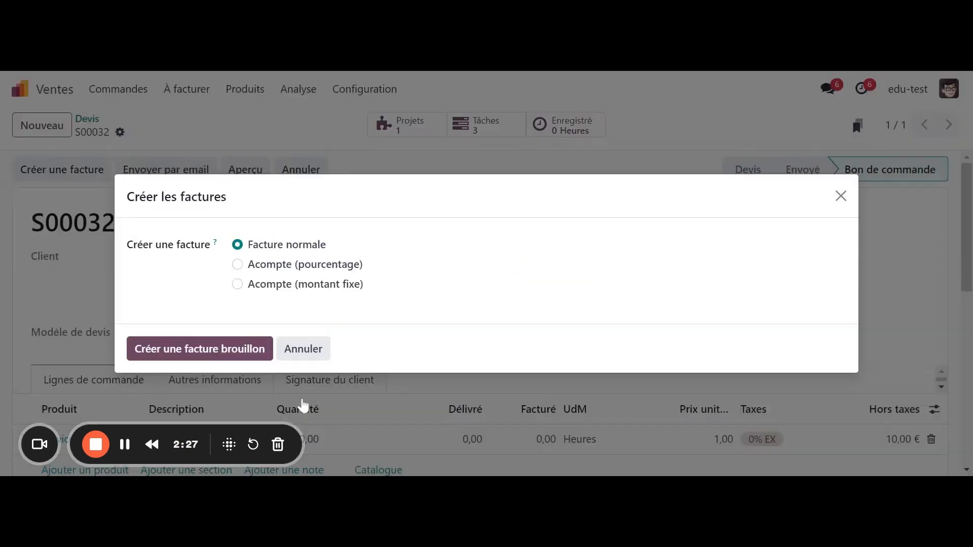
Cancel the invoice creation dialog and open the timesheets (Feuilles de temps) of Tache 1 from the Azure Interior order's tasks
left_click(304, 349)
scroll(329, 292, "down", 3)
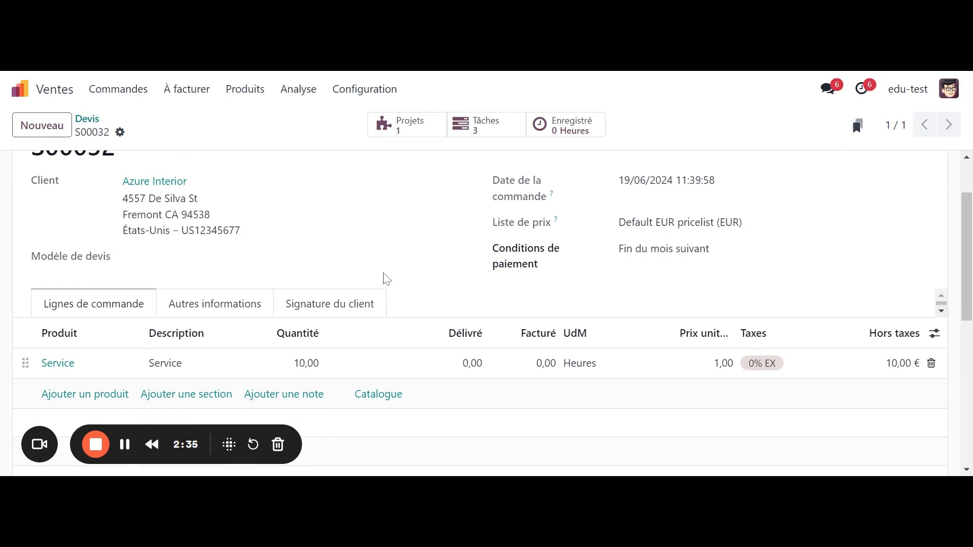
left_click(476, 133)
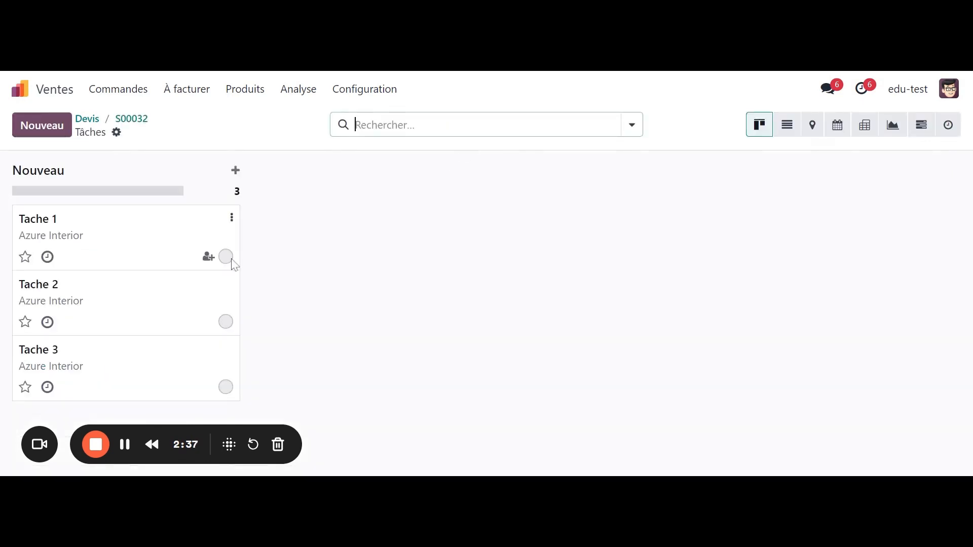
left_click(154, 236)
scroll(172, 294, "down", 3)
left_click(174, 322)
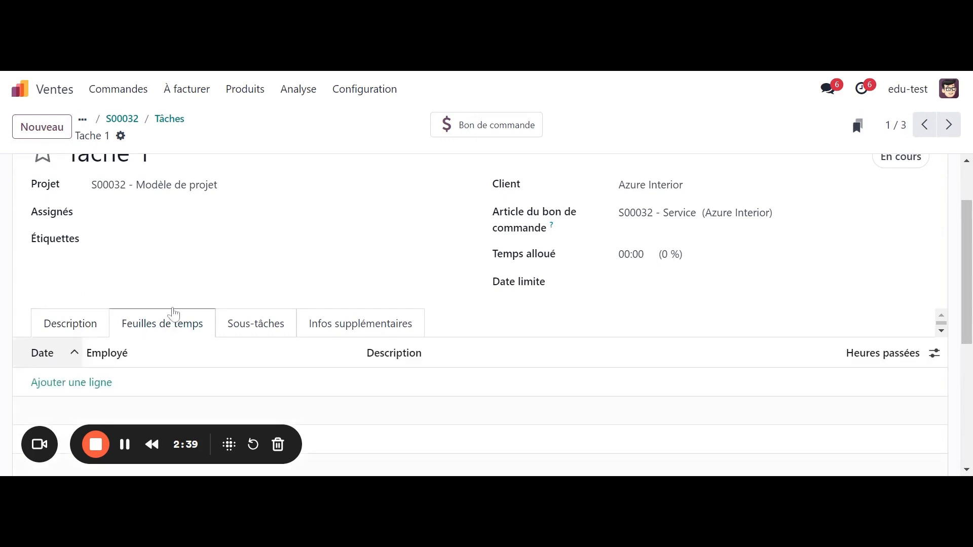
Log a timesheet line of 2 hours on Tache 1, save it and return to the Azure Interior order
scroll(152, 317, "down", 3)
left_click(115, 308)
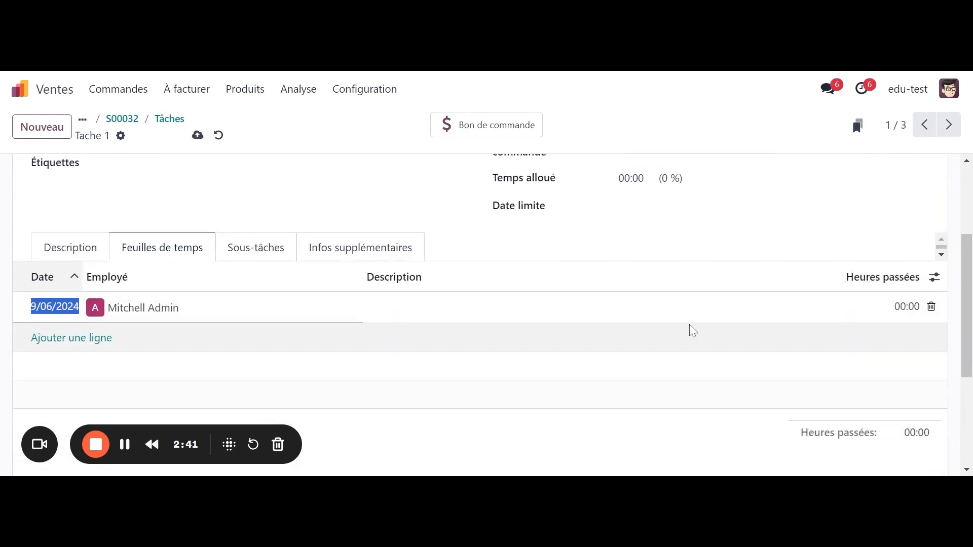
left_click(906, 307)
type("2")
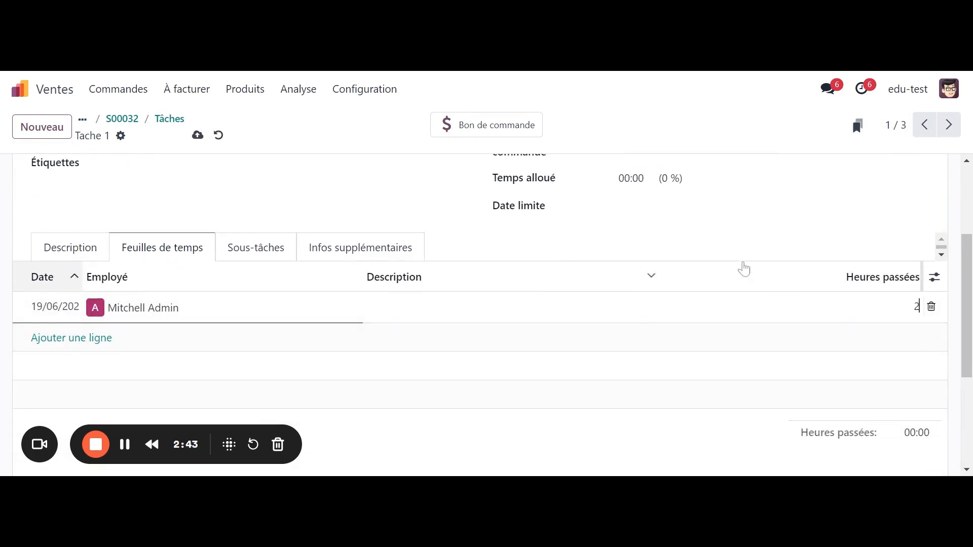
left_click(575, 250)
left_click(198, 134)
left_click(123, 120)
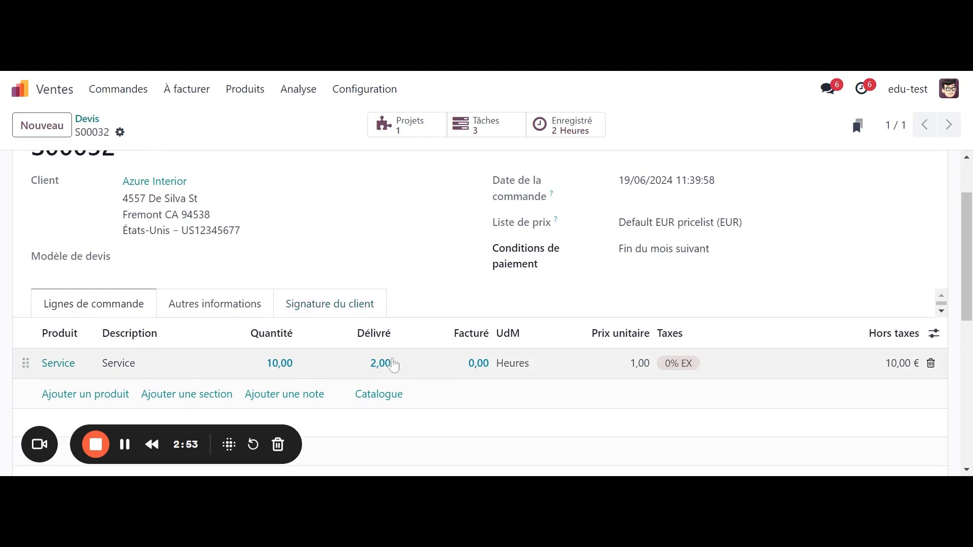
Create a normal draft invoice (Facture normale) from the Azure Interior order and confirm it
scroll(394, 366, "up", 2)
left_click(63, 175)
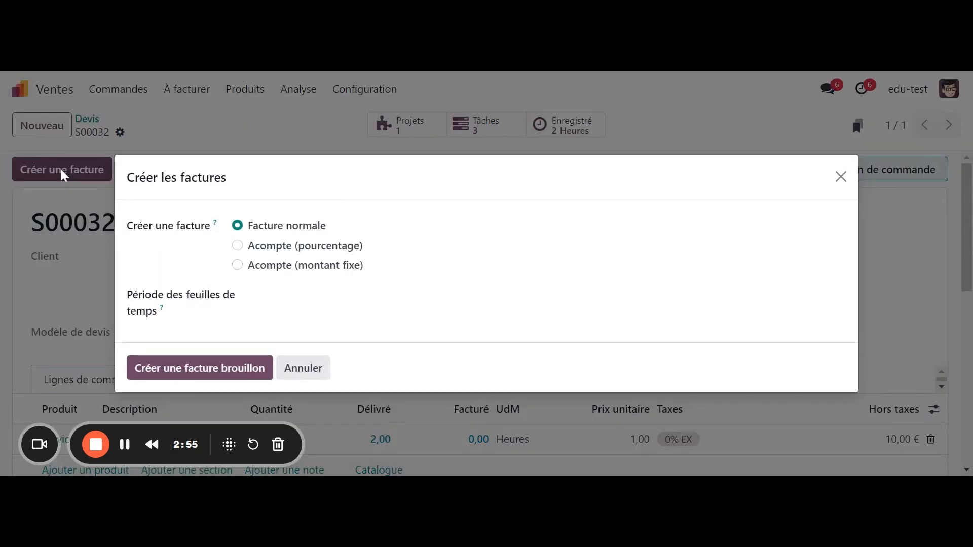
left_click(190, 358)
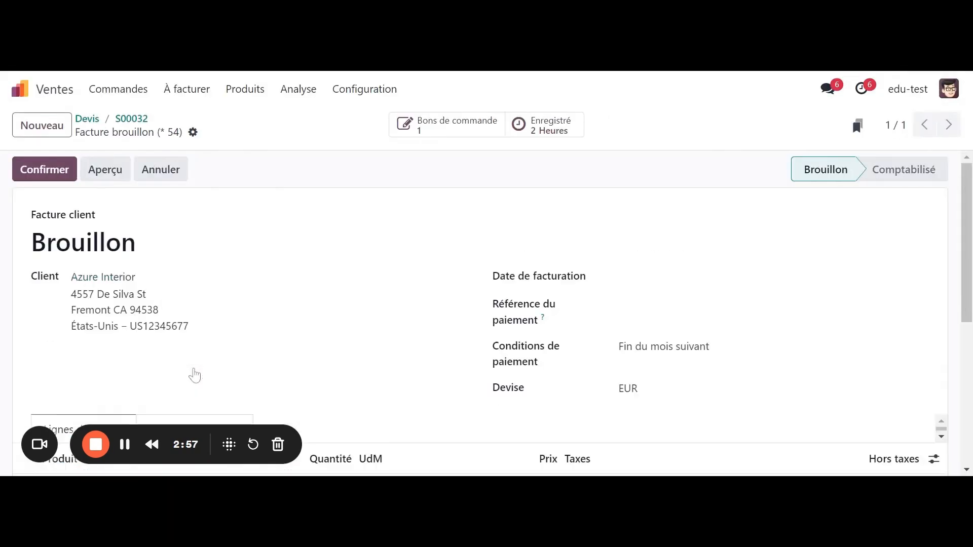
left_click(58, 178)
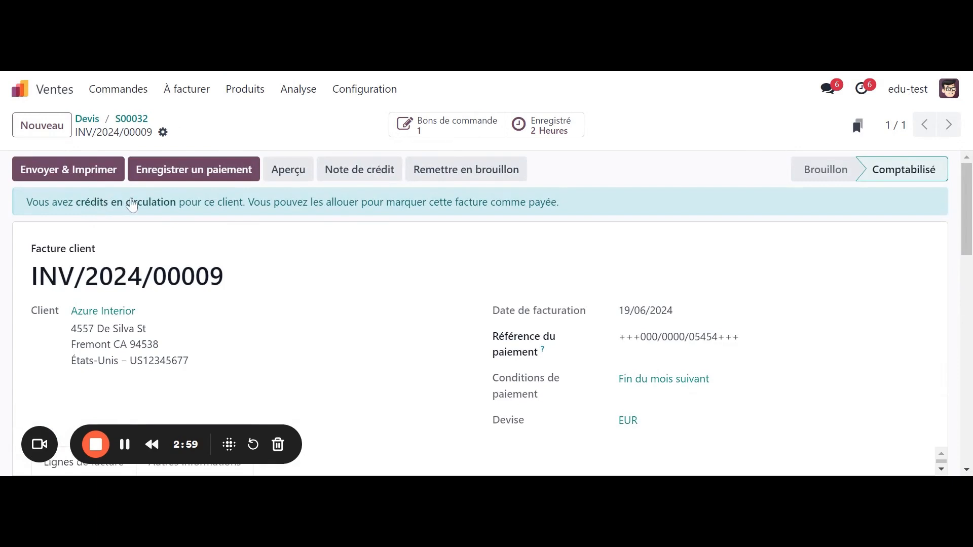
Check the Service line quantity on the confirmed invoice, and review the delivered and invoiced quantities on the Azure Interior order
scroll(131, 205, "down", 4)
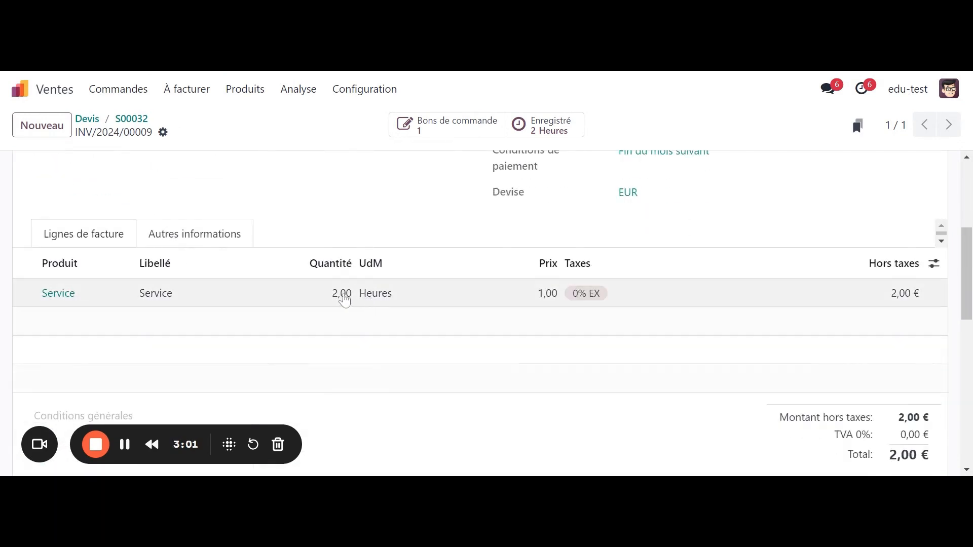
scroll(297, 291, "up", 4)
left_click(132, 118)
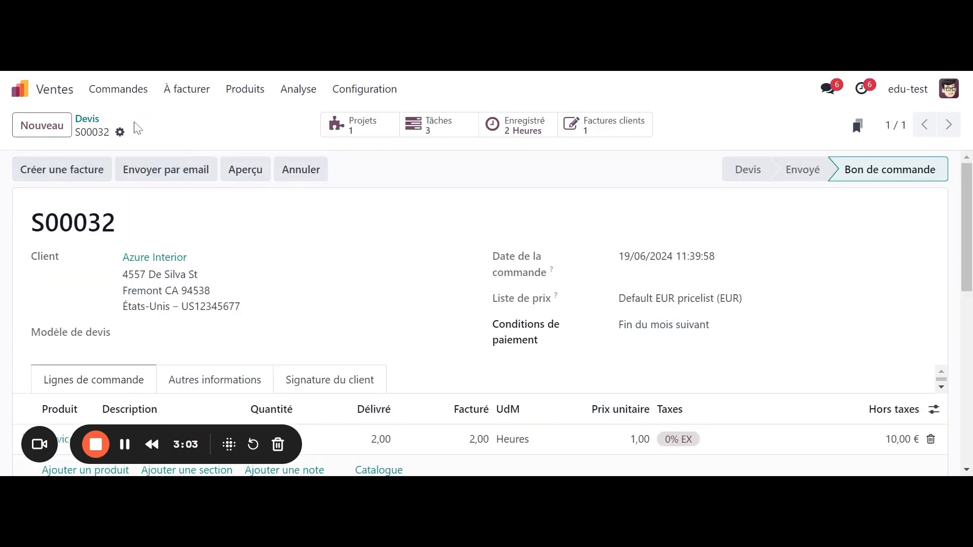
scroll(249, 253, "down", 3)
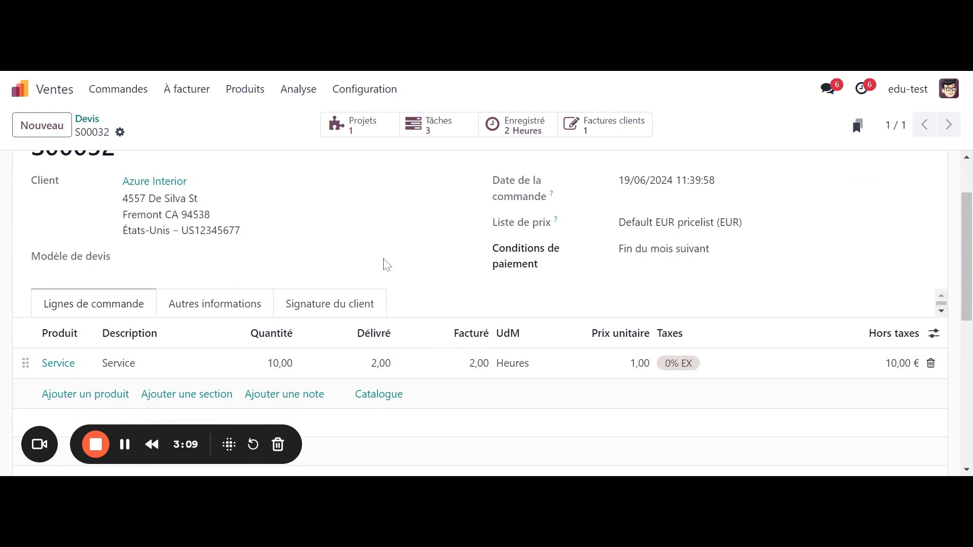
scroll(381, 253, "up", 3)
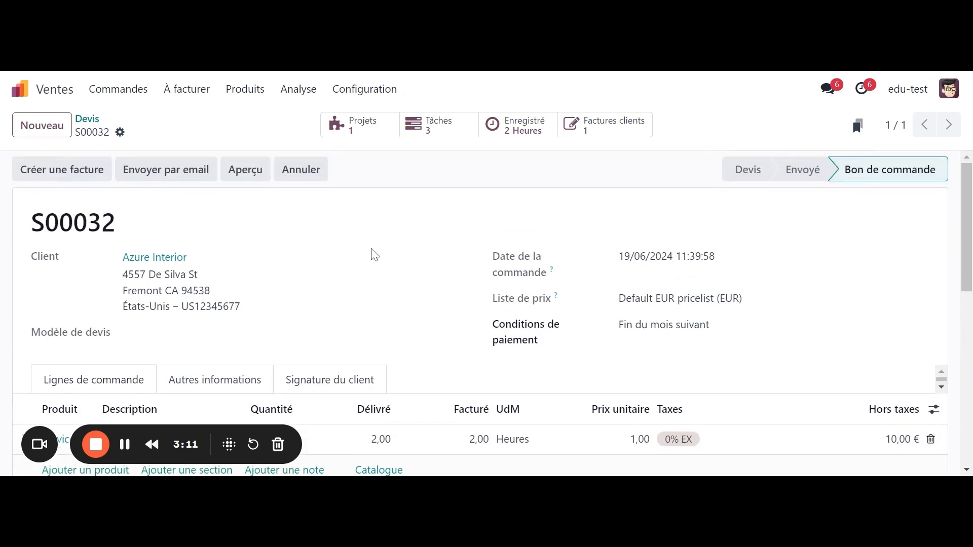
Find the Service product with the search "servi", set its invoicing policy to "Basé sur la quantité livrée (manuelle)" and save it
left_click(246, 102)
left_click(243, 119)
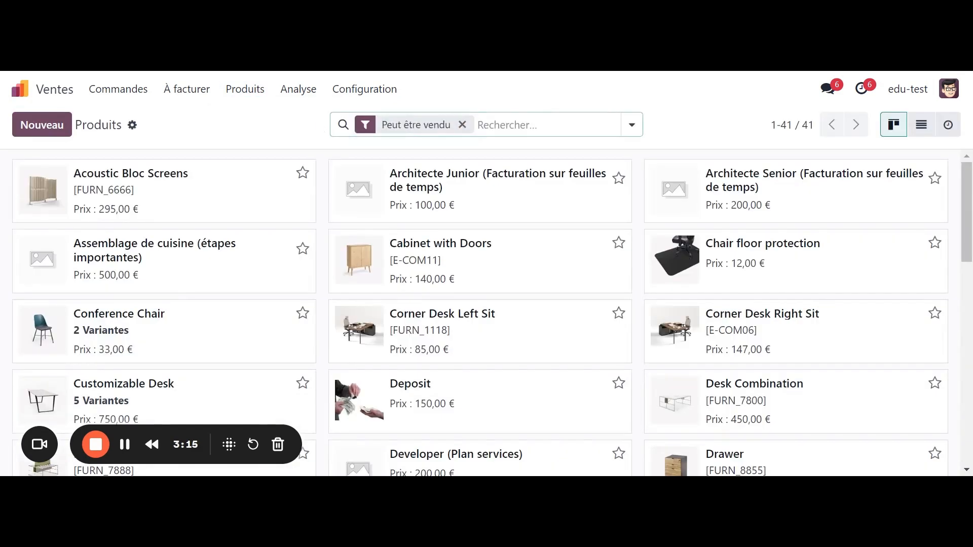
type("servi")
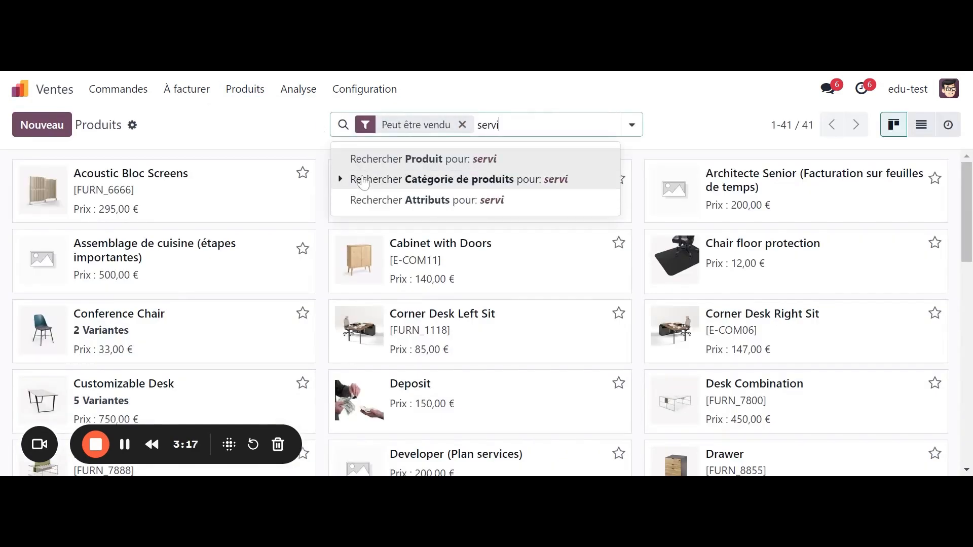
key("Return")
left_click(823, 197)
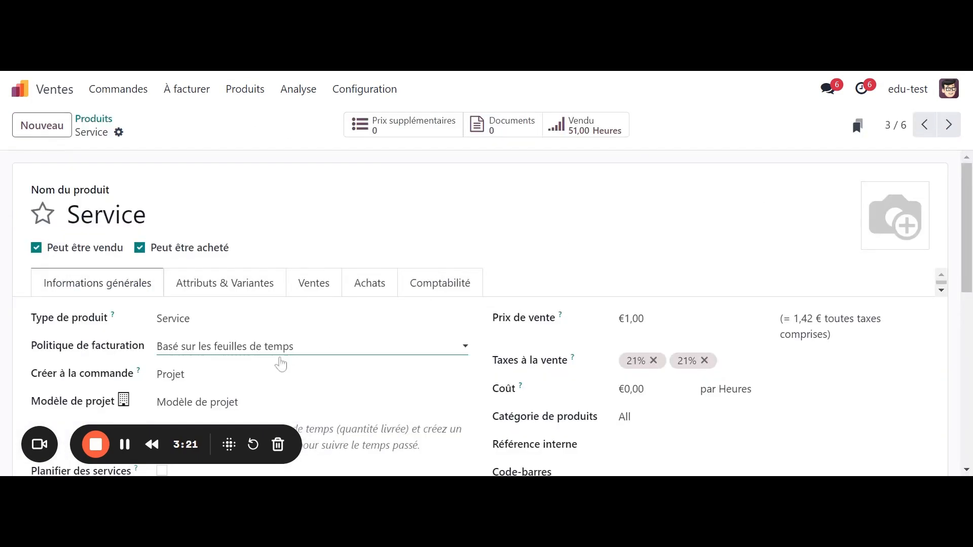
left_click(280, 361)
left_click(276, 409)
left_click(143, 131)
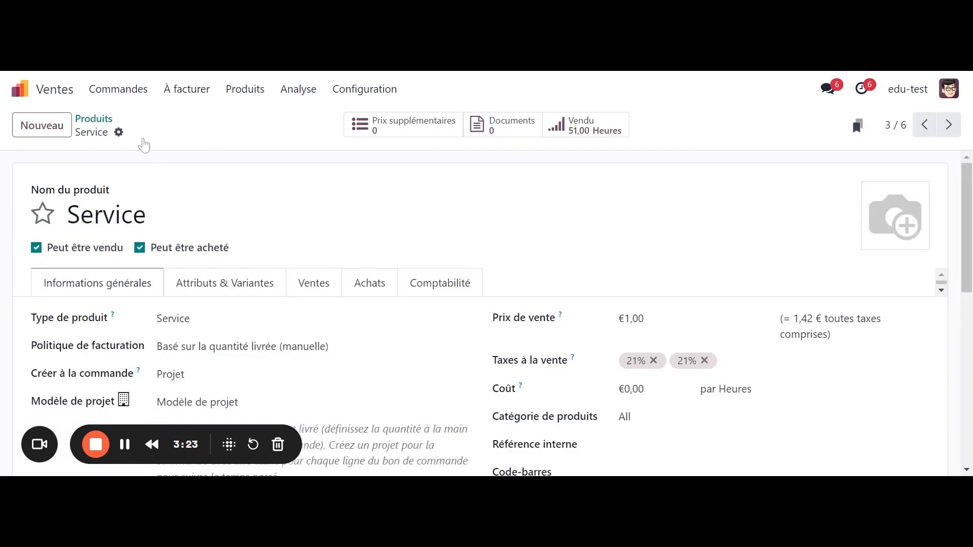
Create a new quotation and select an individual contact as the customer
left_click(137, 96)
left_click(122, 117)
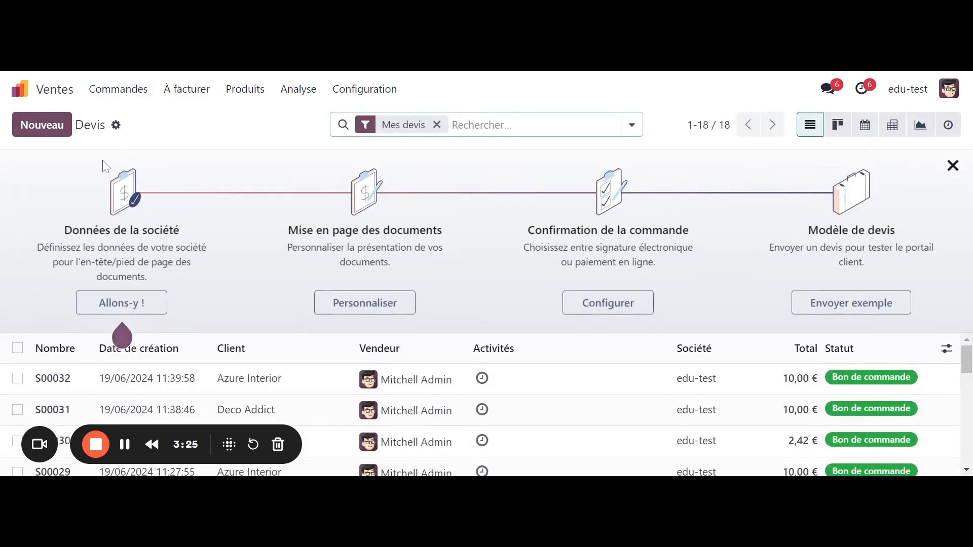
left_click(43, 125)
left_click(168, 257)
left_click(178, 320)
Add the Service product with a quantity of 10 to the order lines and confirm the new quotation
scroll(152, 304, "down", 5)
left_click(84, 226)
type("serv")
left_click(116, 314)
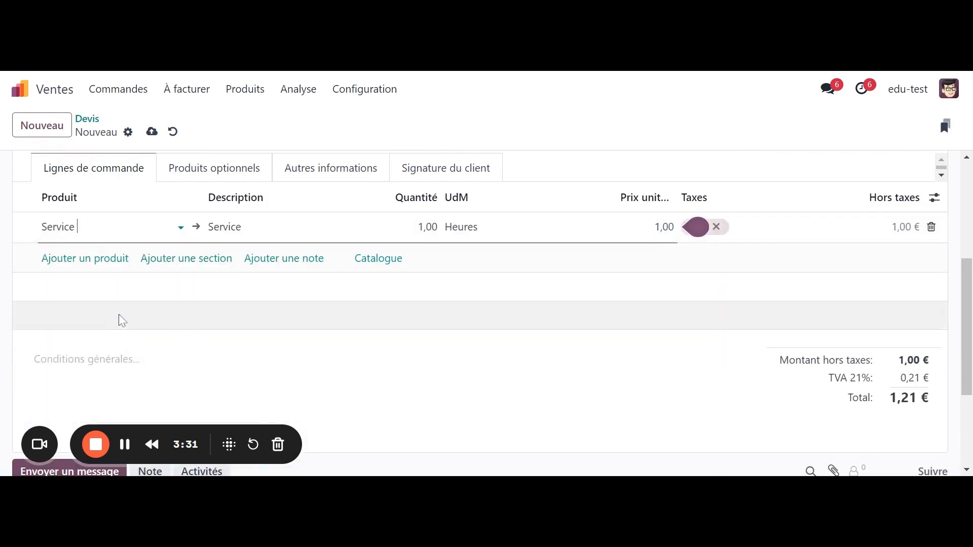
left_click(428, 226)
type("10")
scroll(361, 210, "up", 3)
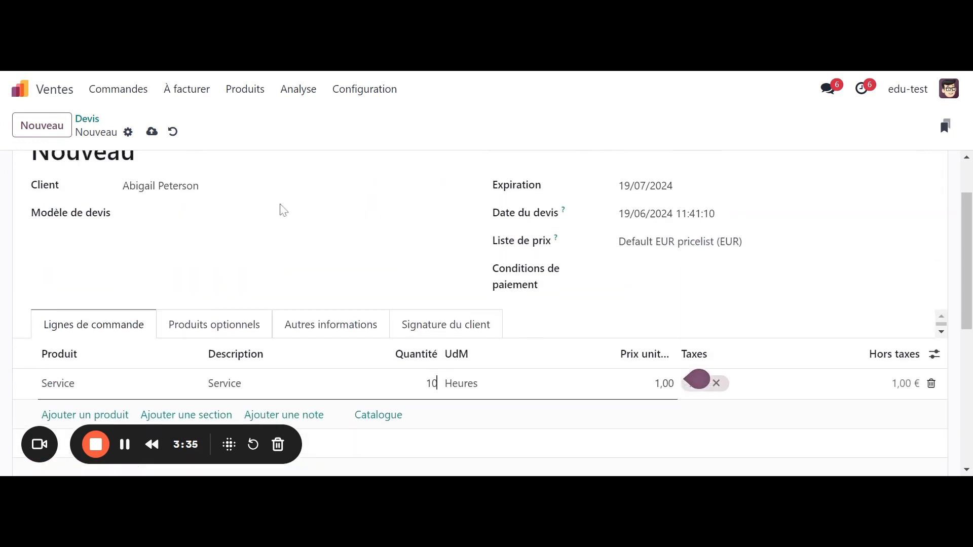
scroll(254, 198, "up", 2)
left_click(168, 172)
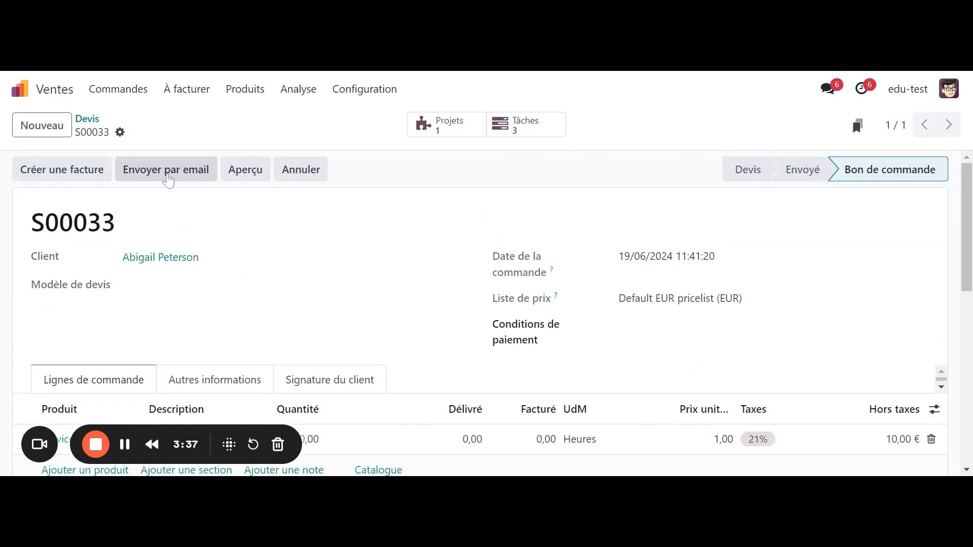
Review the new order's Service line and open the timesheets (Feuilles de temps) of its Tache 1
scroll(279, 232, "down", 2)
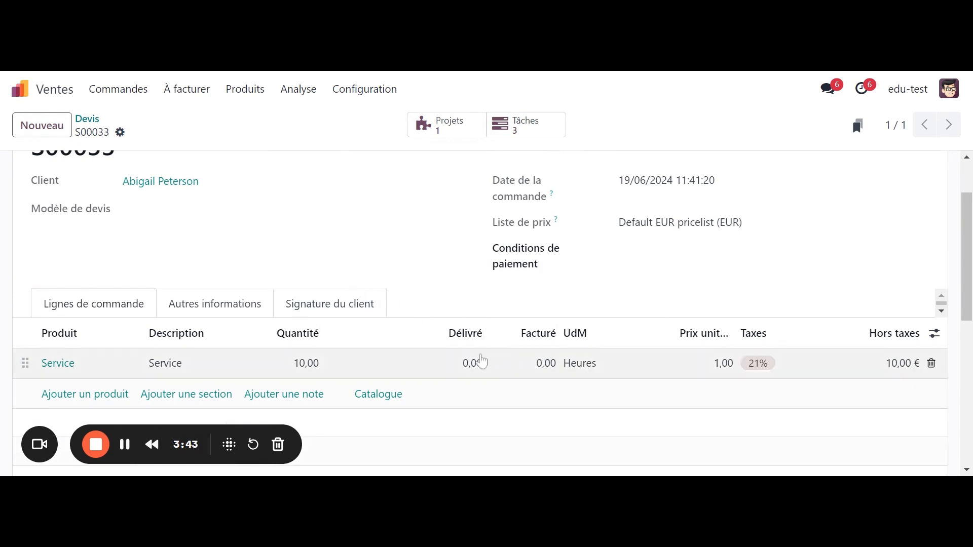
scroll(185, 241, "up", 2)
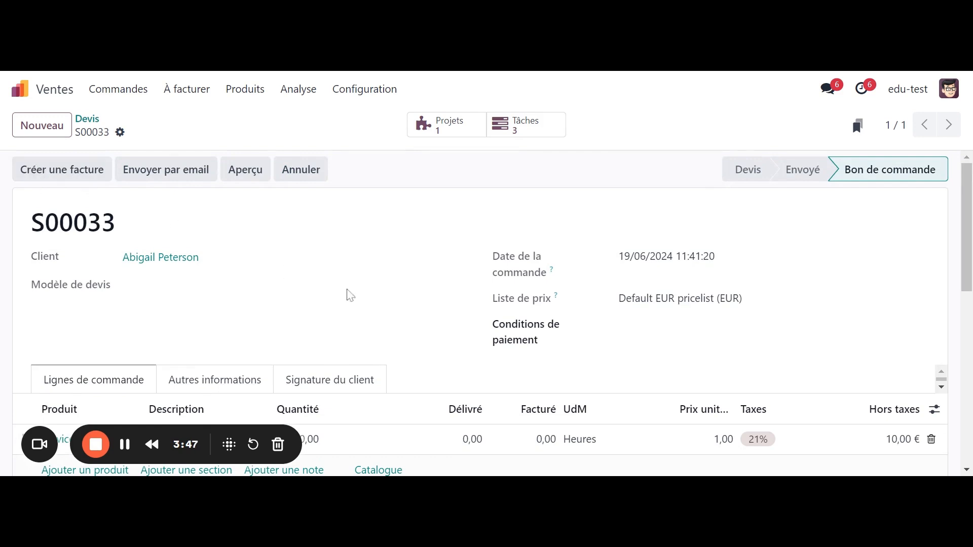
scroll(351, 295, "down", 3)
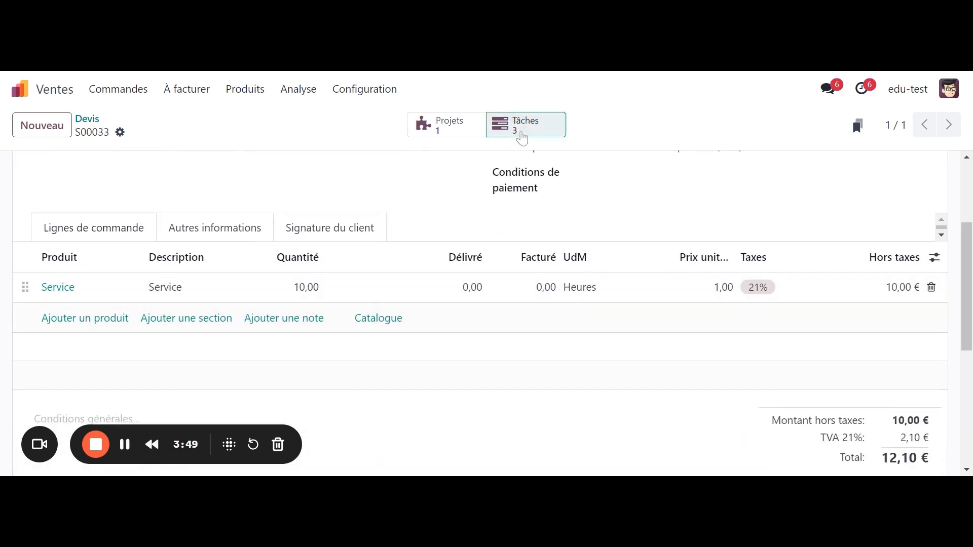
left_click(523, 138)
left_click(137, 245)
scroll(187, 320, "down", 2)
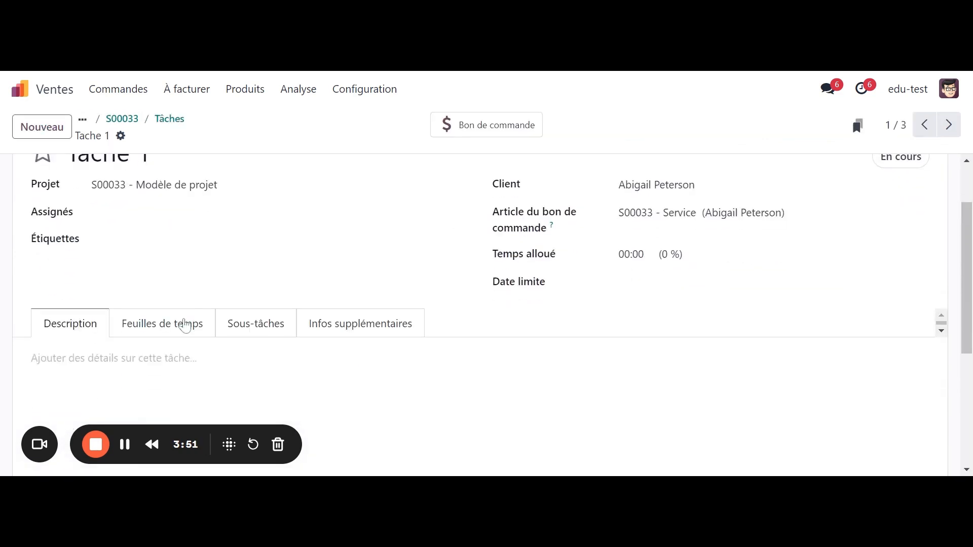
left_click(187, 320)
Log a timesheet line of 1 hour on Tache 1 and return to sales order S00033
scroll(187, 320, "down", 2)
left_click(72, 306)
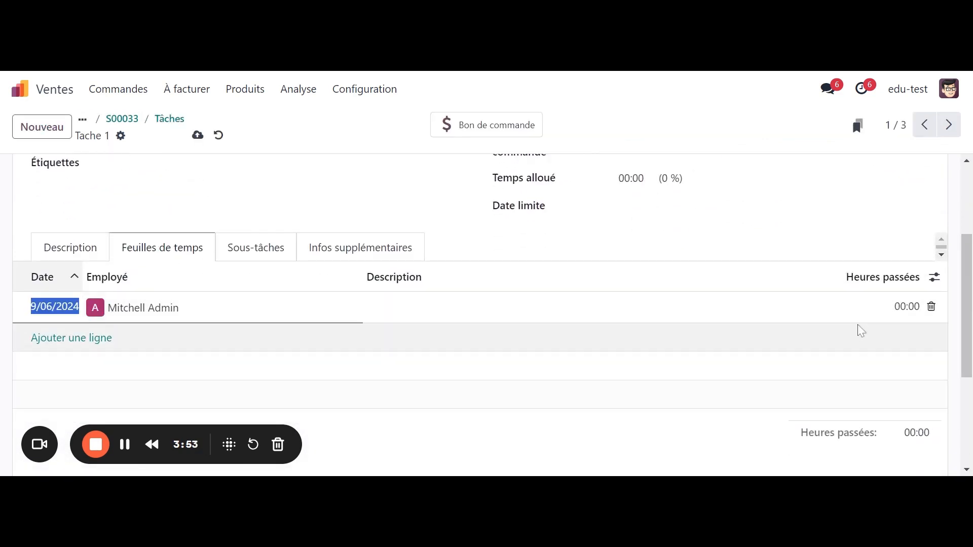
left_click(905, 307)
type("1")
left_click(616, 234)
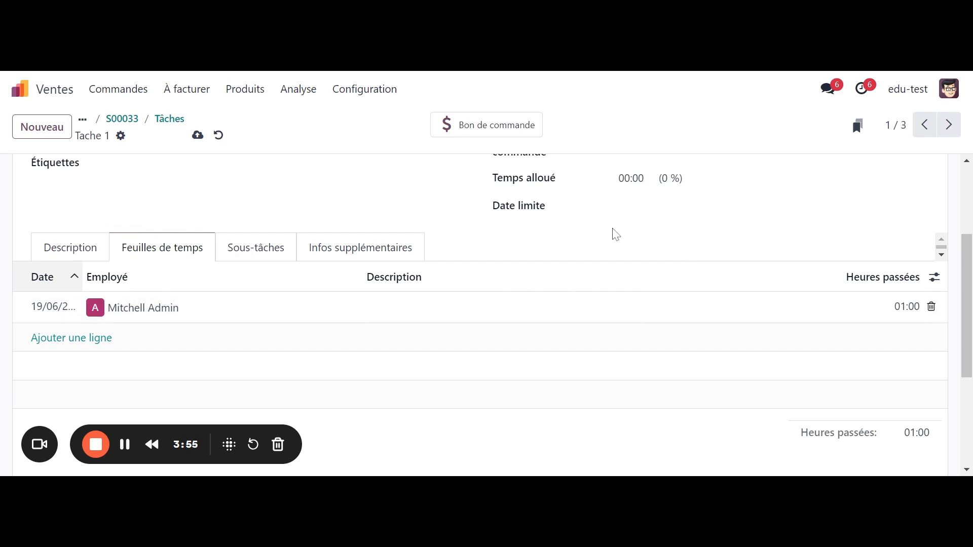
left_click(170, 119)
left_click(133, 121)
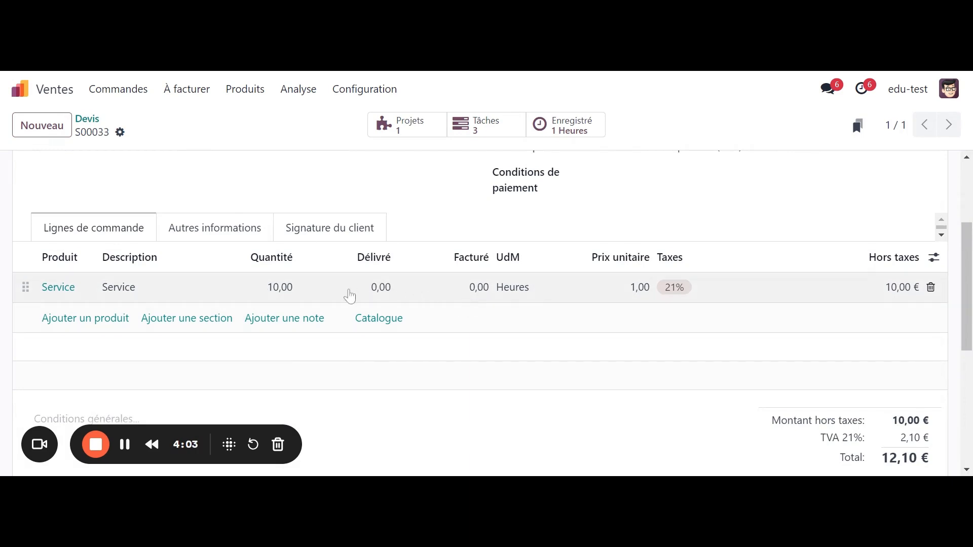
Set the delivered quantity (Délivré) of the Service line on order S00033 to 1
scroll(286, 250, "up", 3)
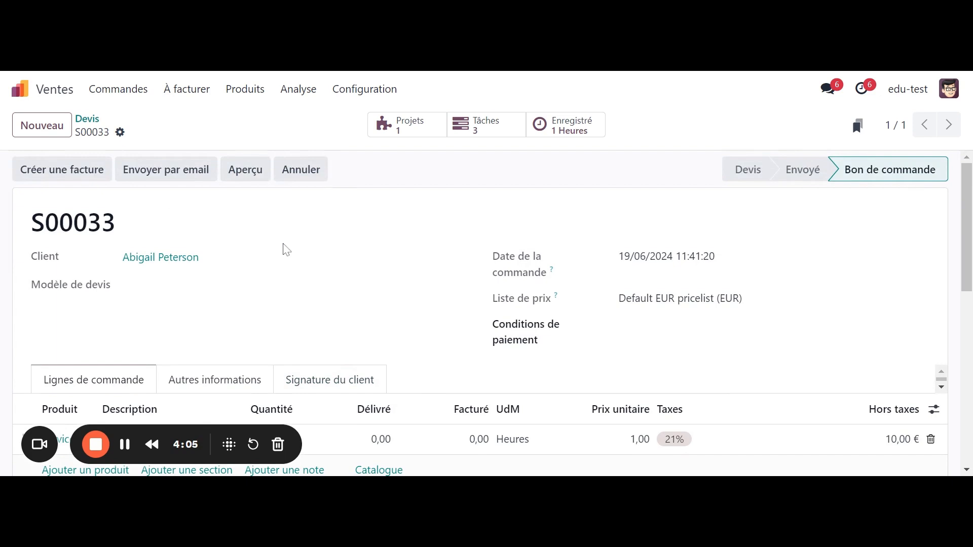
scroll(286, 250, "down", 3)
left_click(377, 297)
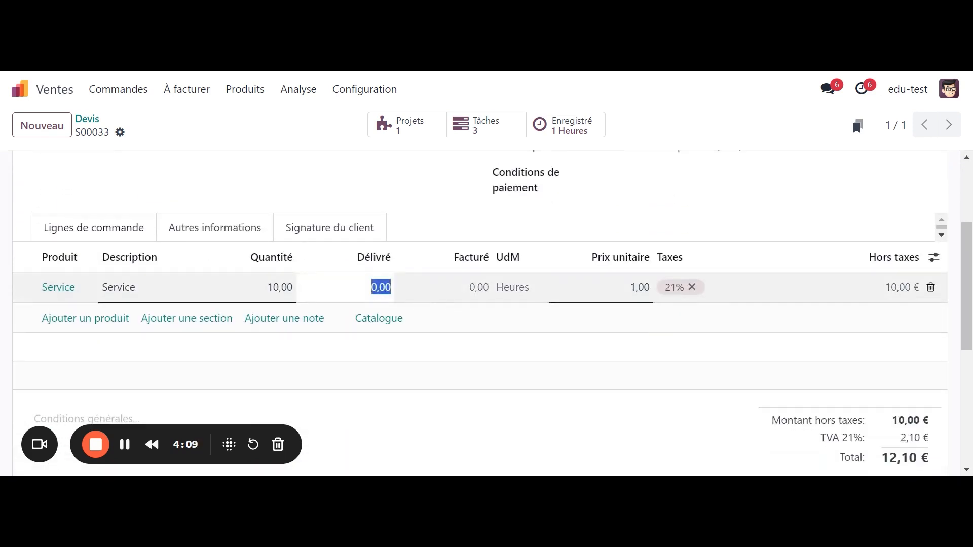
type("&")
left_click(290, 172)
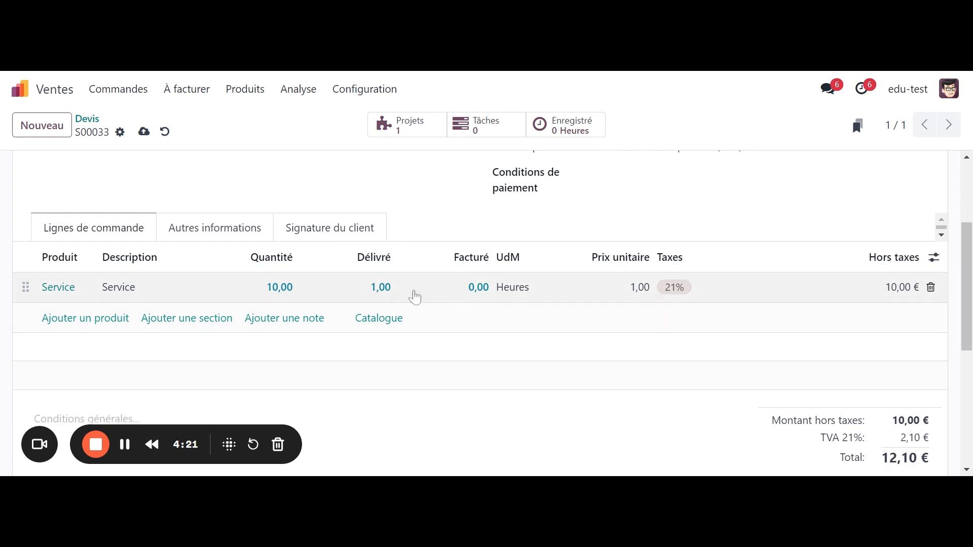
Create a normal draft invoice (Facture normale) from order S00033, review its lines and confirm it
scroll(235, 254, "up", 3)
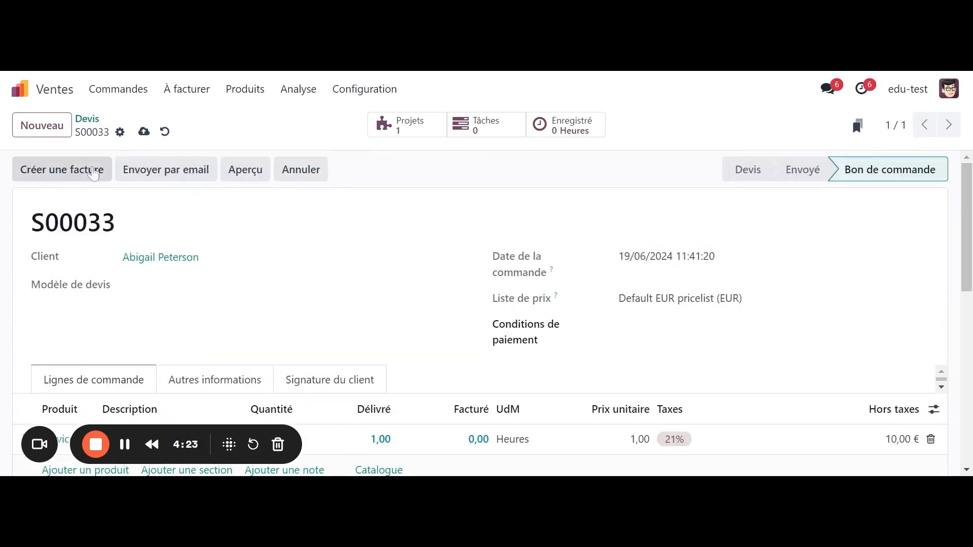
left_click(66, 170)
left_click(237, 198)
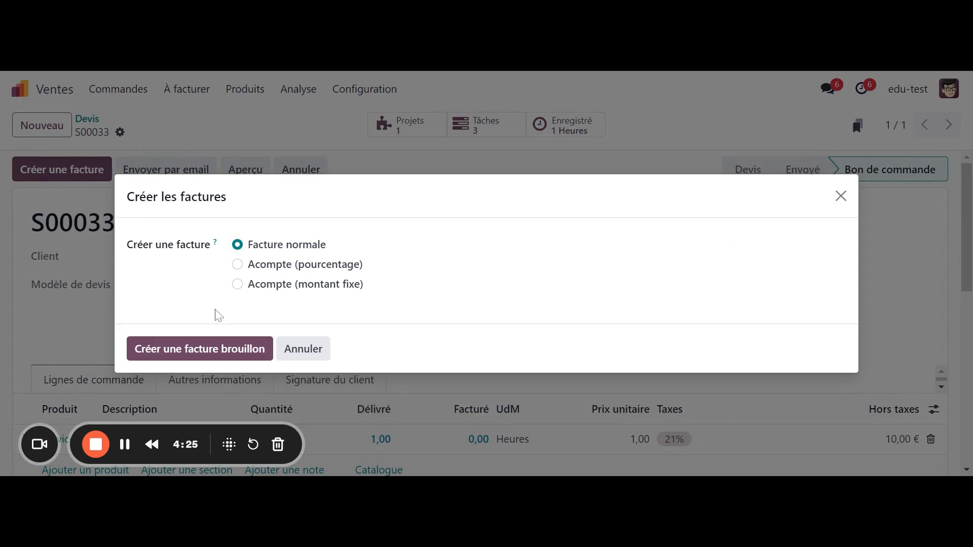
left_click(221, 349)
scroll(154, 187, "down", 2)
scroll(81, 202, "up", 2)
left_click(53, 175)
Review the confirmed invoice and return to order S00033 to check the Service line's delivered and invoiced quantities
scroll(336, 278, "down", 2)
scroll(250, 232, "up", 2)
left_click(135, 120)
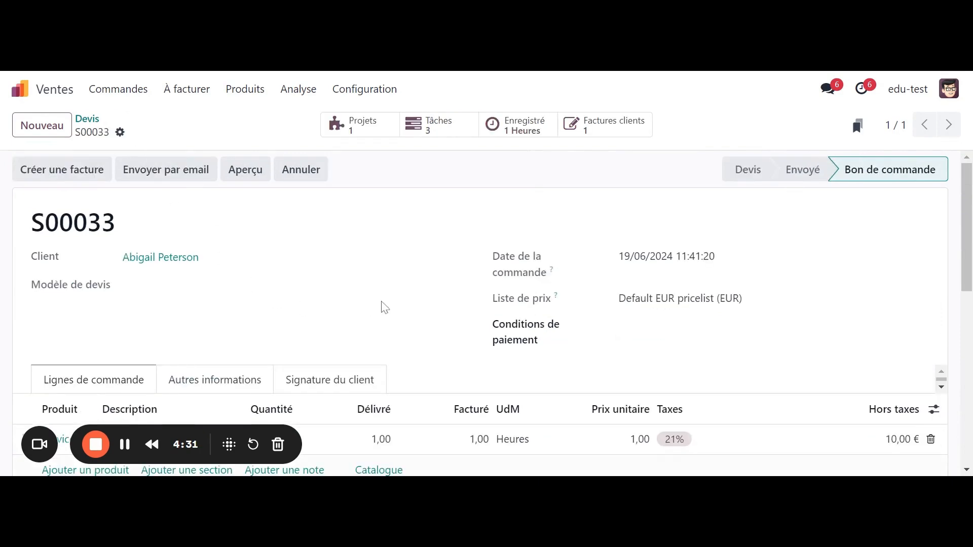
scroll(385, 308, "down", 2)
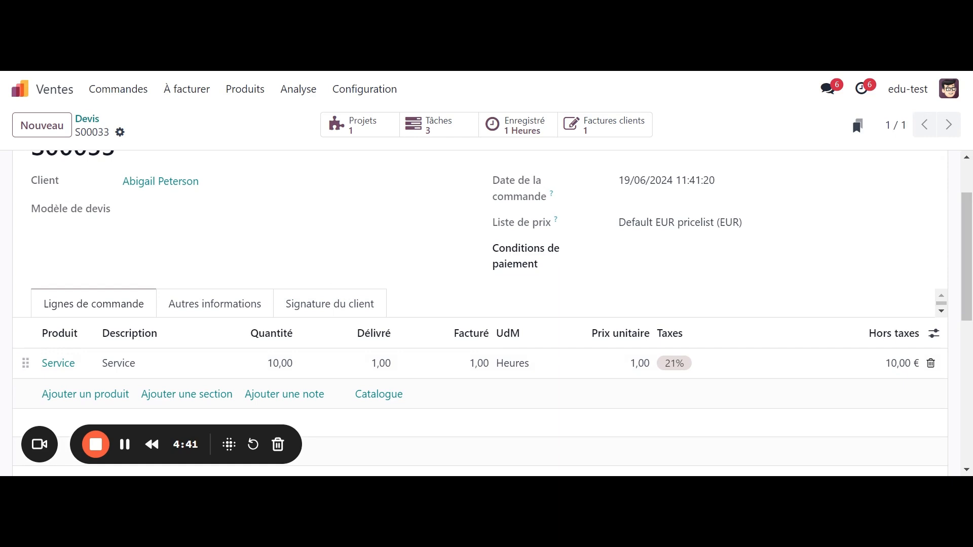
Search the products for "serv", open the Service product and set its invoicing policy (Politique de facturation) to "Basé sur les jalons"
left_click(239, 101)
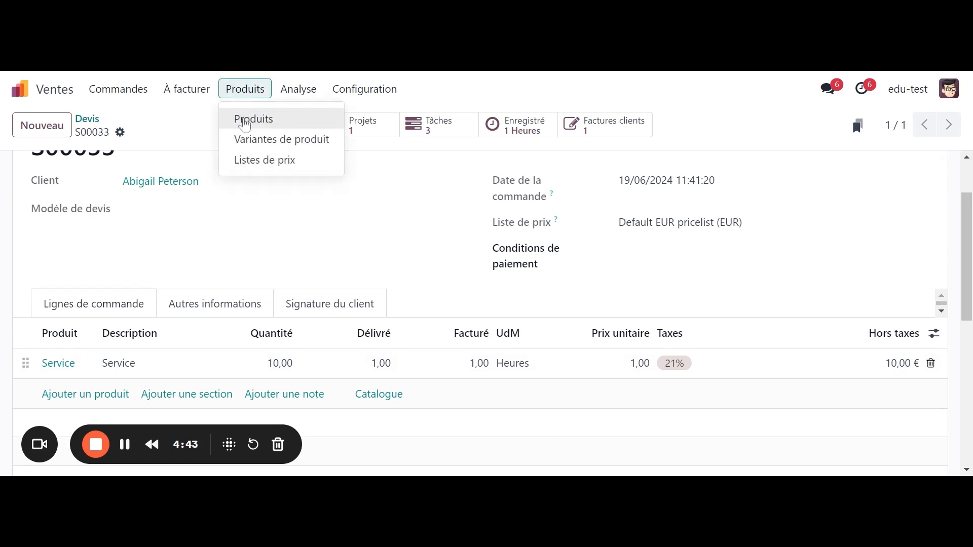
left_click(237, 119)
type("serv")
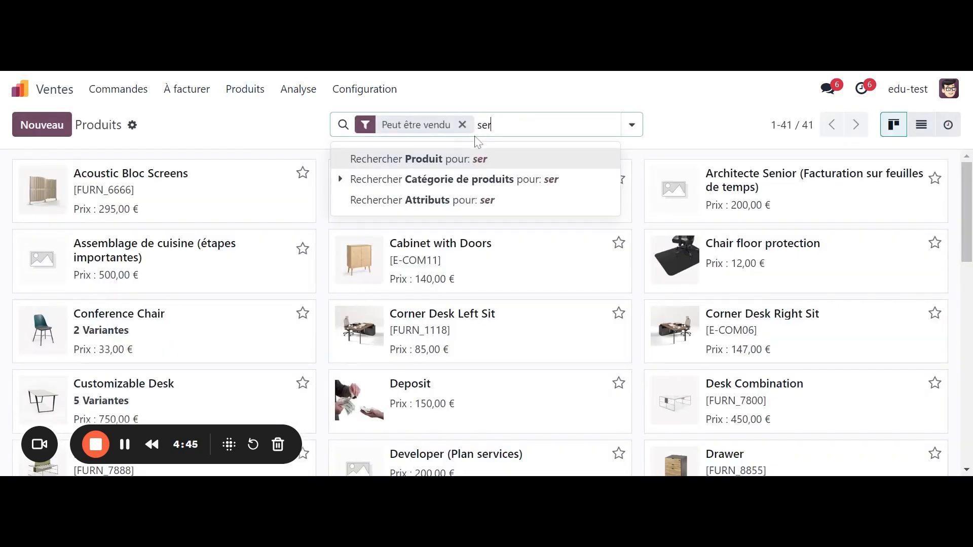
left_click(501, 157)
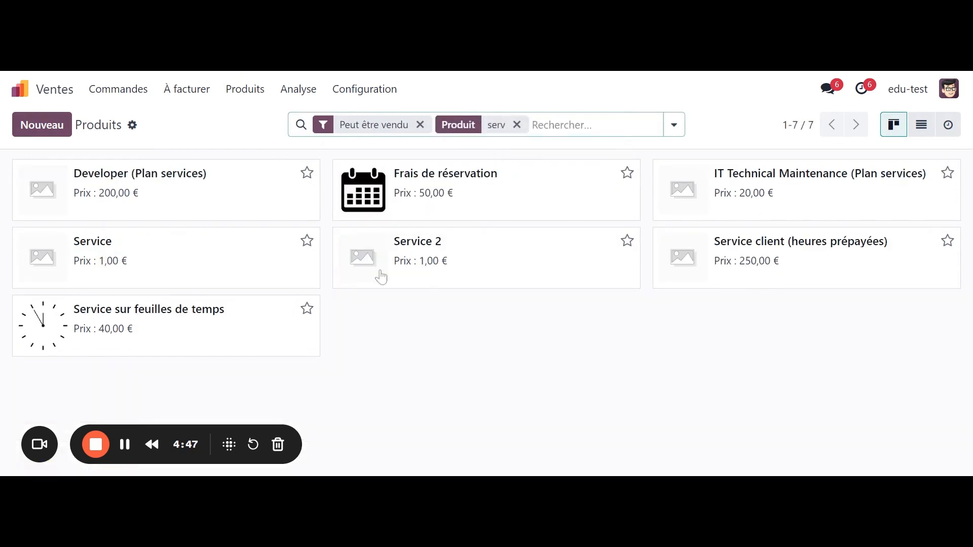
left_click(198, 262)
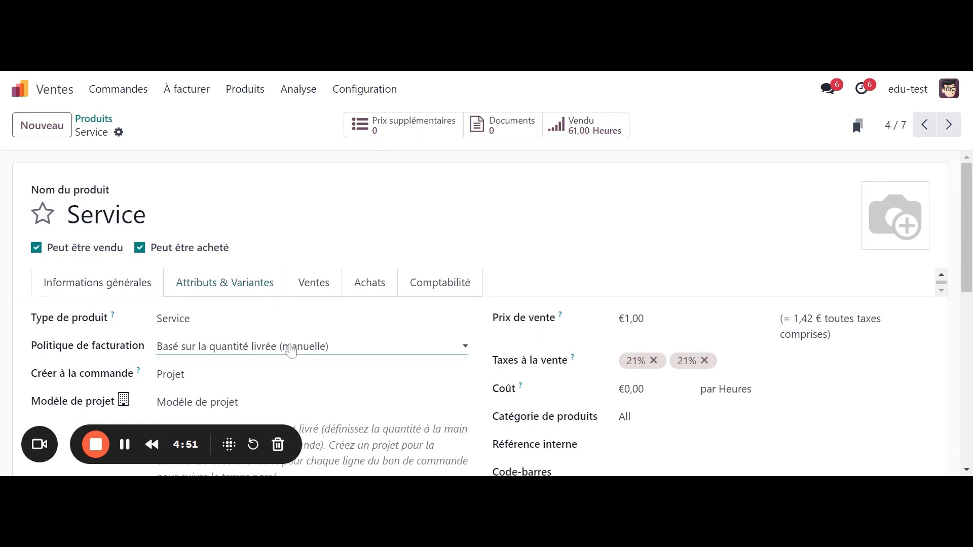
left_click(267, 351)
left_click(256, 400)
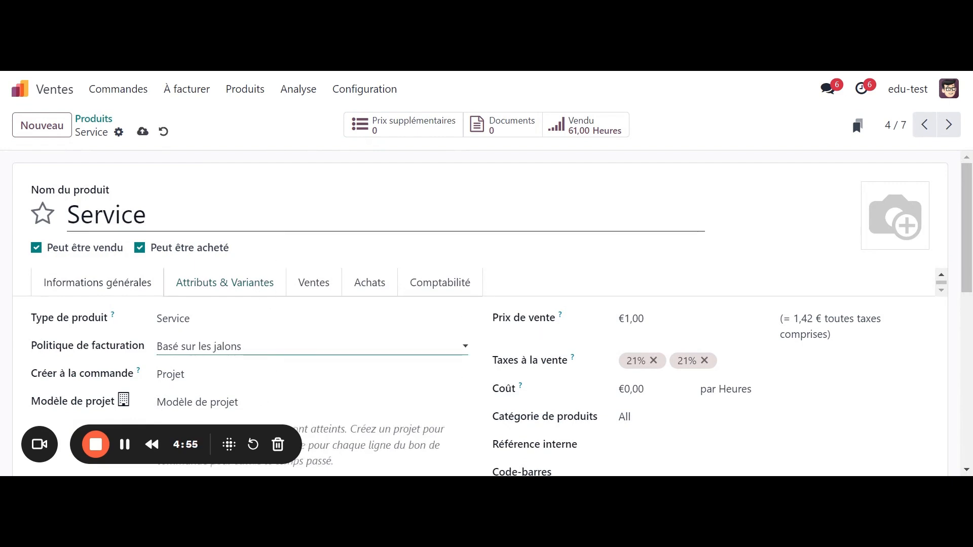
Rename the product as "Service 1", save it and return to the product list
scroll(263, 246, "down", 1)
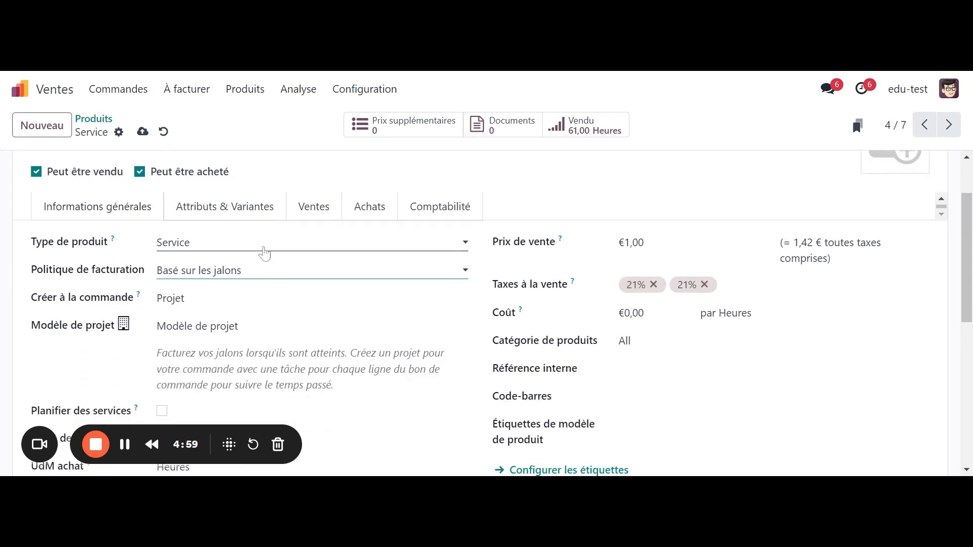
scroll(264, 253, "up", 1)
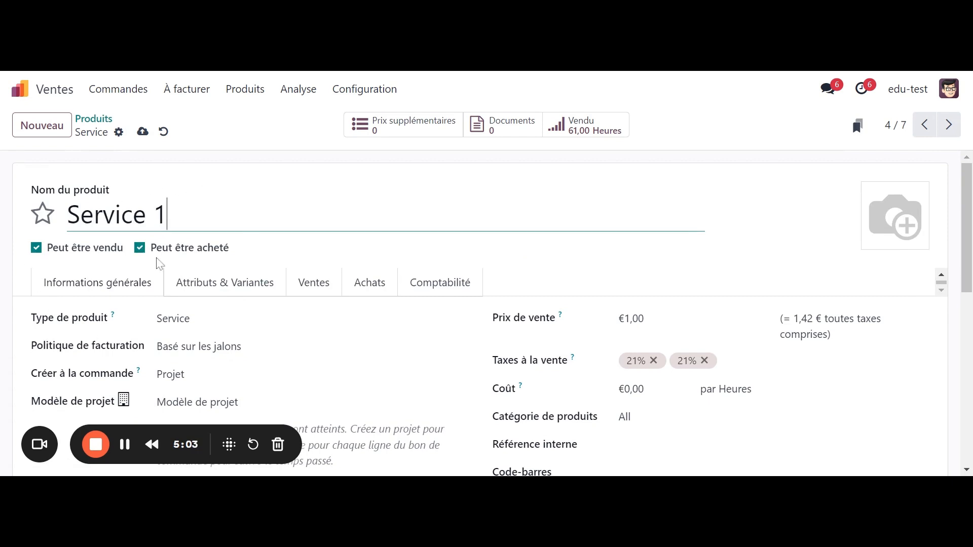
scroll(161, 264, "down", 1)
scroll(160, 263, "up", 1)
left_click(143, 131)
left_click(112, 123)
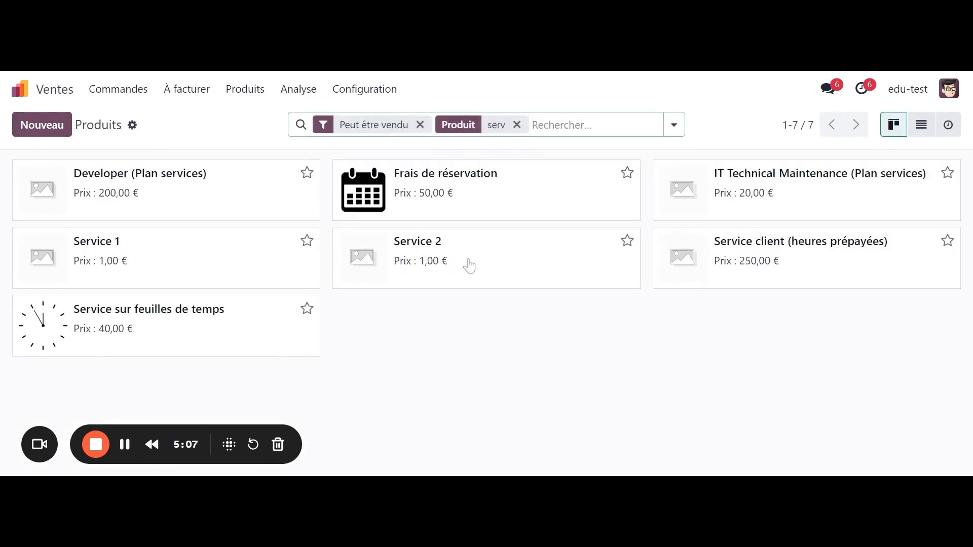
Open the Service 2 product to check its invoicing policy and return to the product list
left_click(487, 269)
scroll(273, 272, "down", 1)
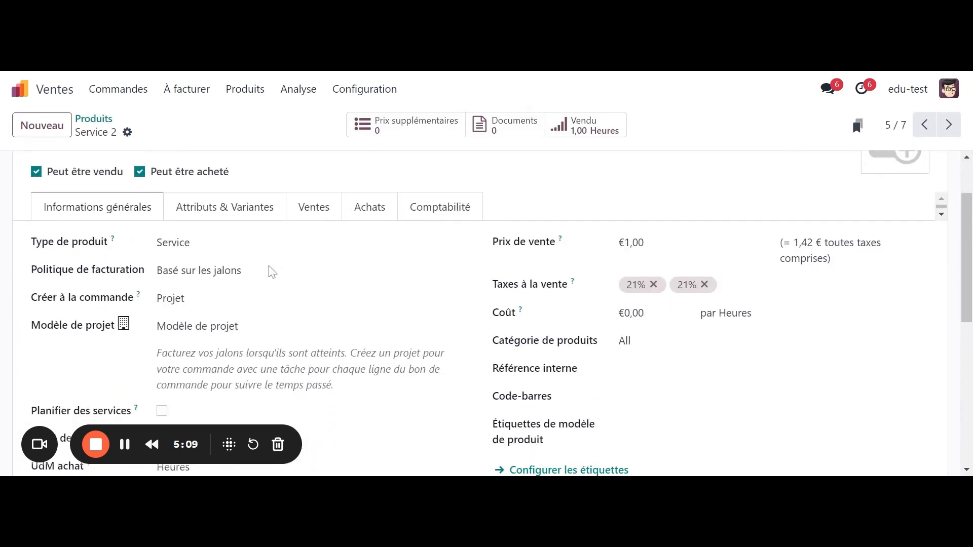
scroll(166, 173, "up", 2)
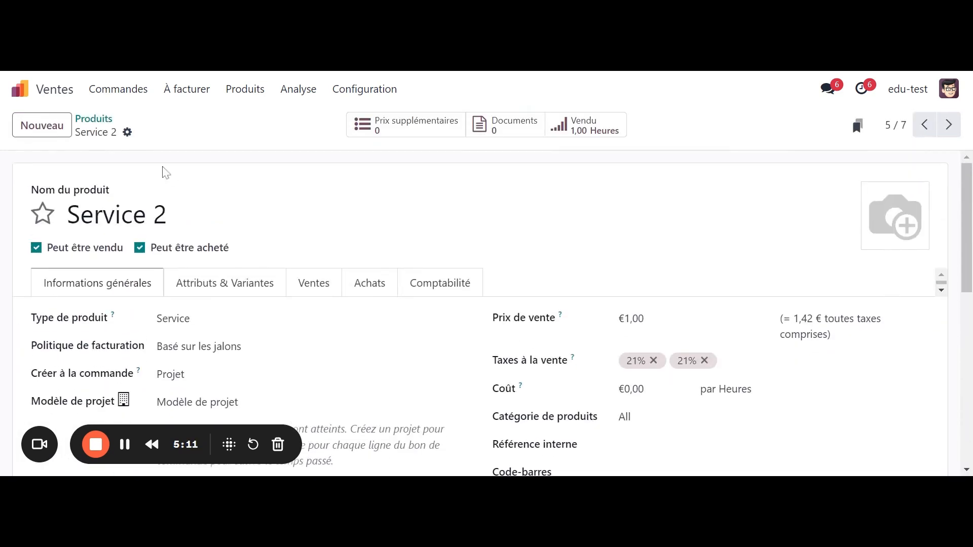
left_click(100, 120)
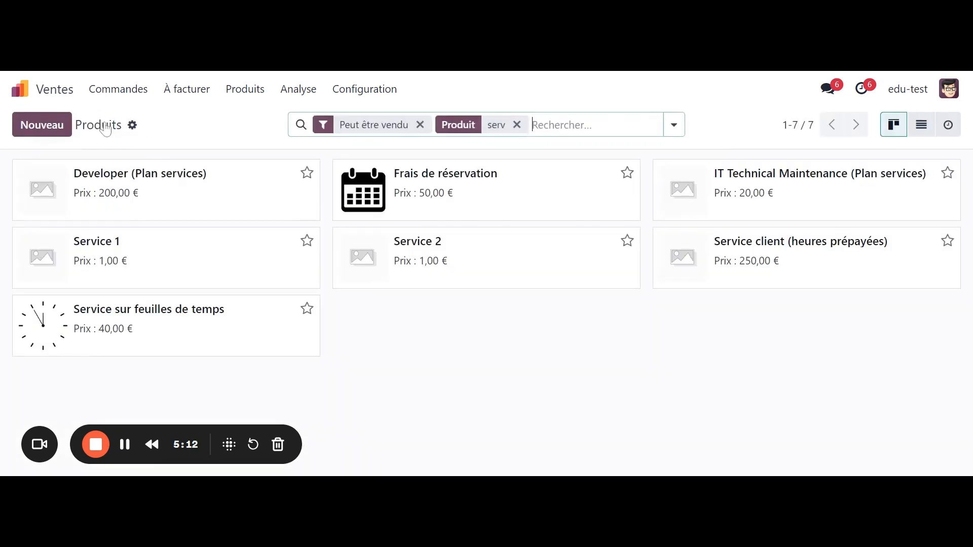
Create a new quotation for the customer Azure Interior
left_click(115, 90)
left_click(104, 120)
left_click(41, 124)
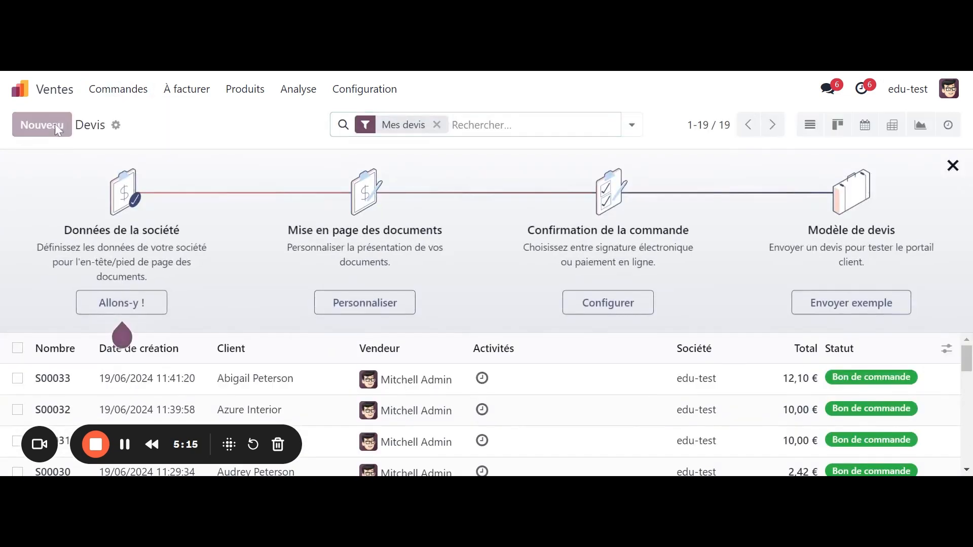
left_click(162, 258)
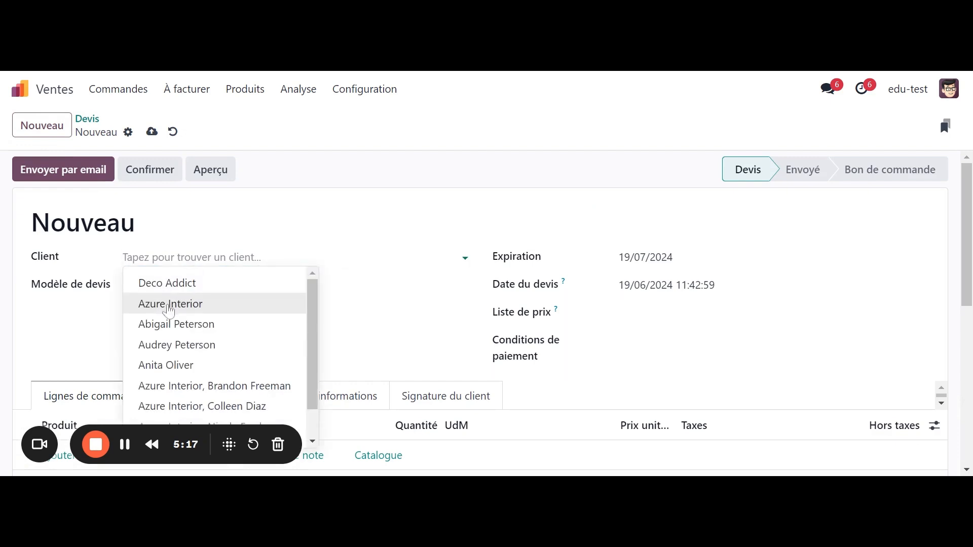
left_click(163, 304)
Add the products Service 1 and Service 2 as order lines on the new quotation
left_click(97, 378)
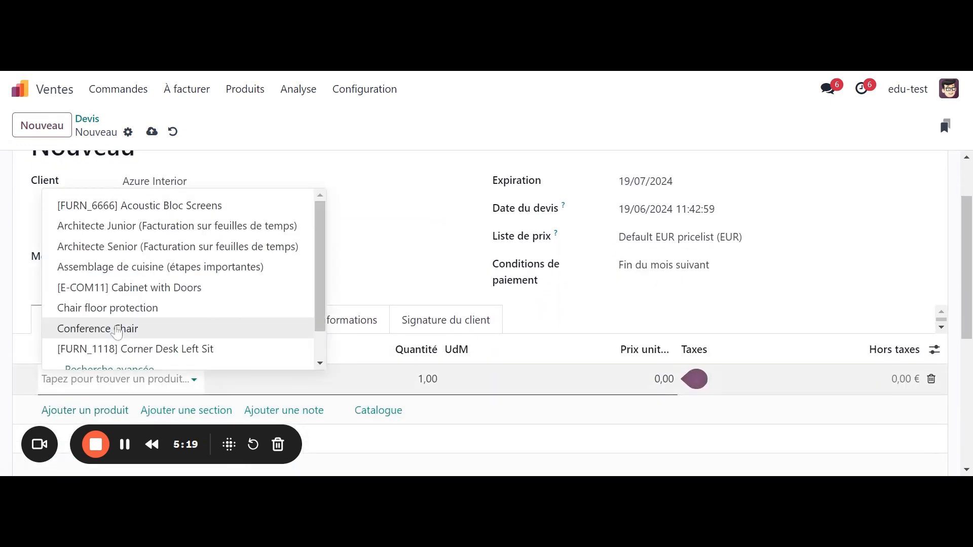
scroll(107, 287, "down", 2)
type("Serv")
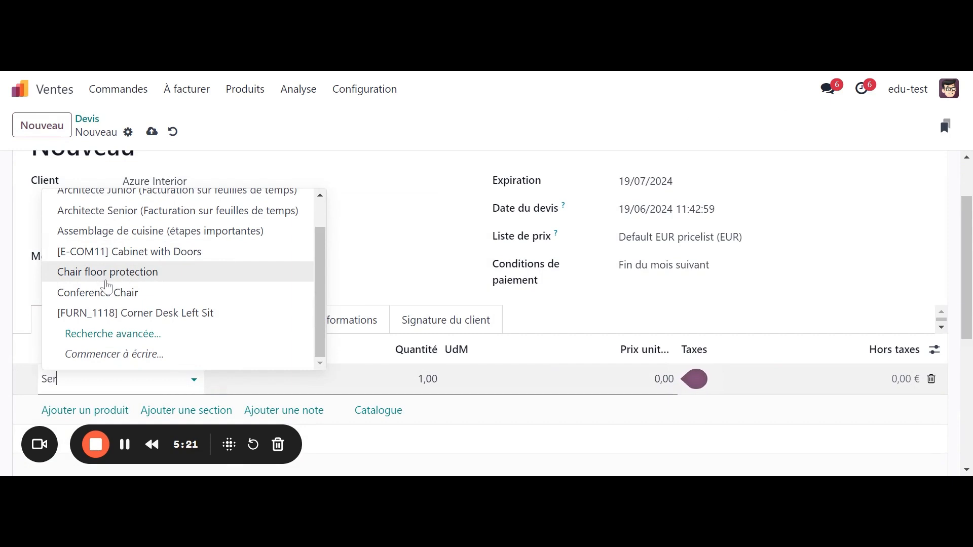
left_click(118, 278)
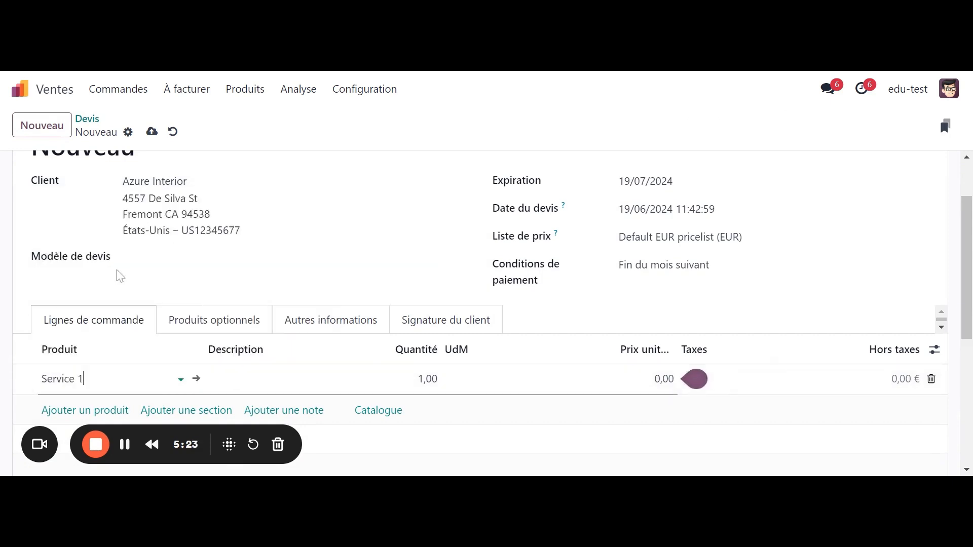
scroll(91, 294, "down", 3)
left_click(82, 260)
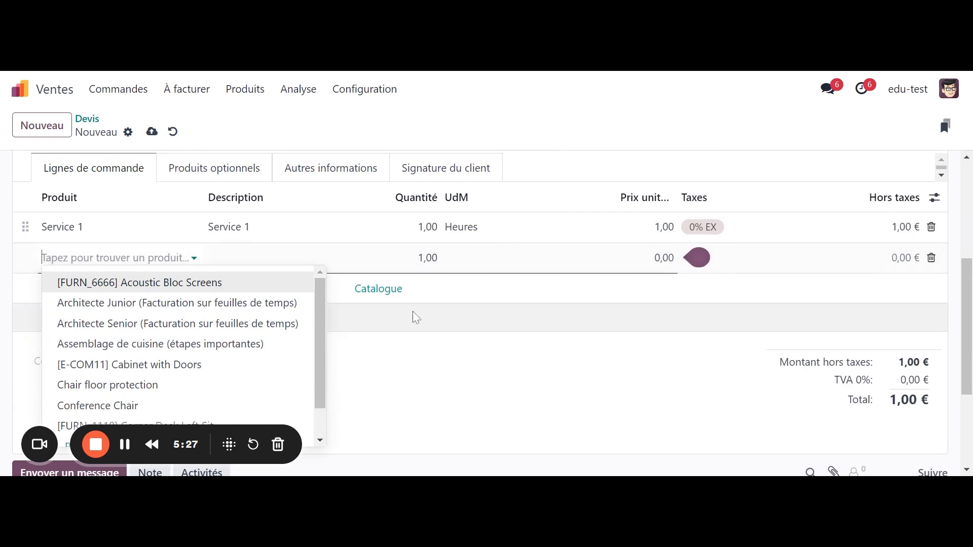
left_click(136, 258)
type("Ser")
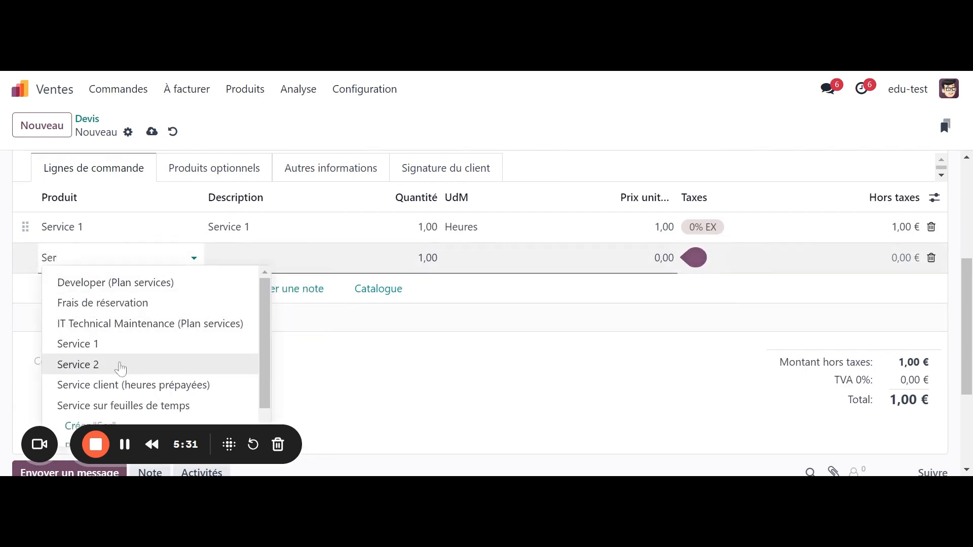
left_click(121, 368)
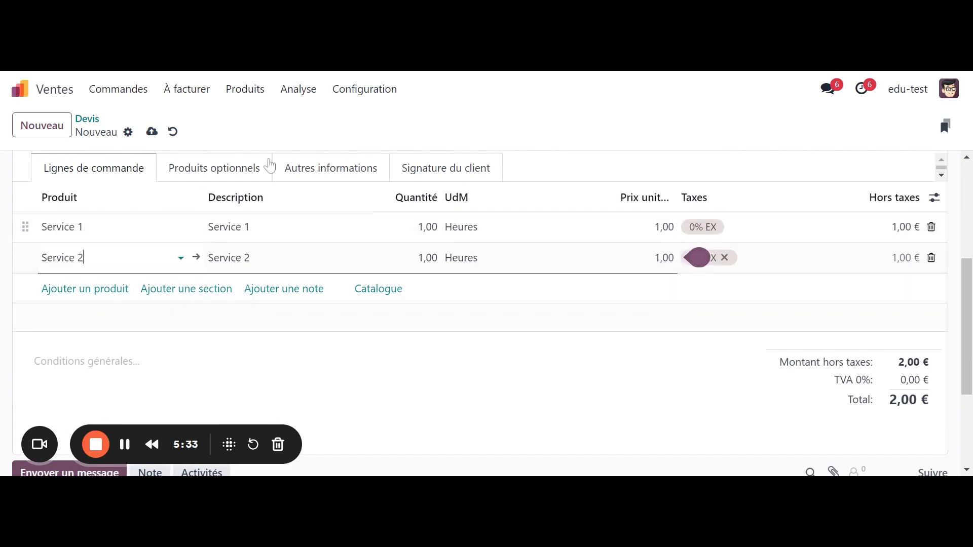
Save and confirm the quotation, then check the delivered and invoiced quantities of its lines
left_click(151, 131)
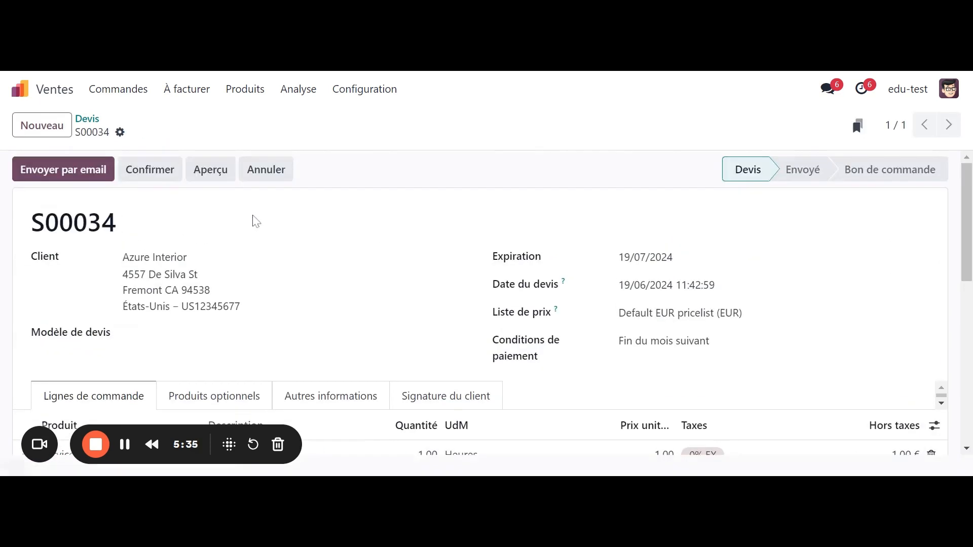
left_click(152, 172)
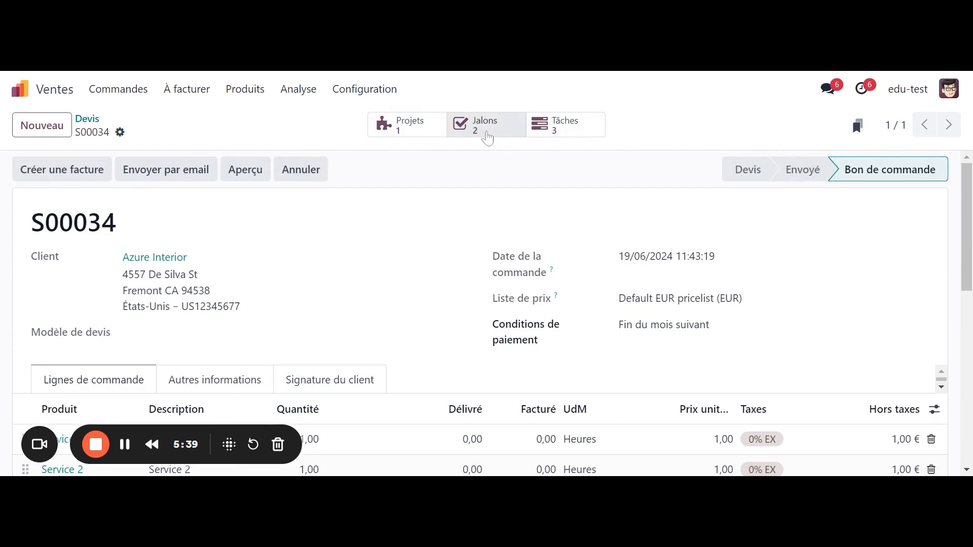
scroll(391, 283, "down", 3)
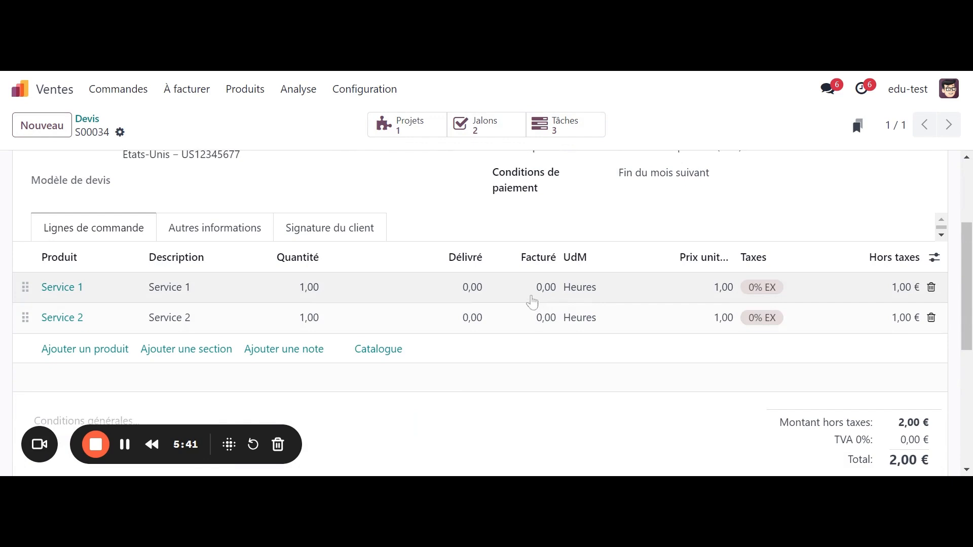
Mark the Service 1 milestone of order S00034 as reached (Atteint) and save it
left_click(476, 130)
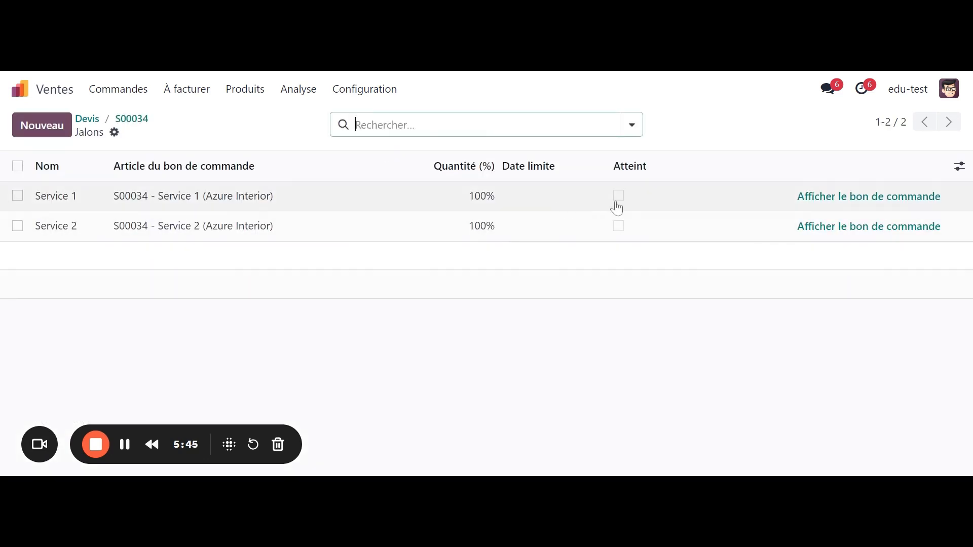
left_click(616, 204)
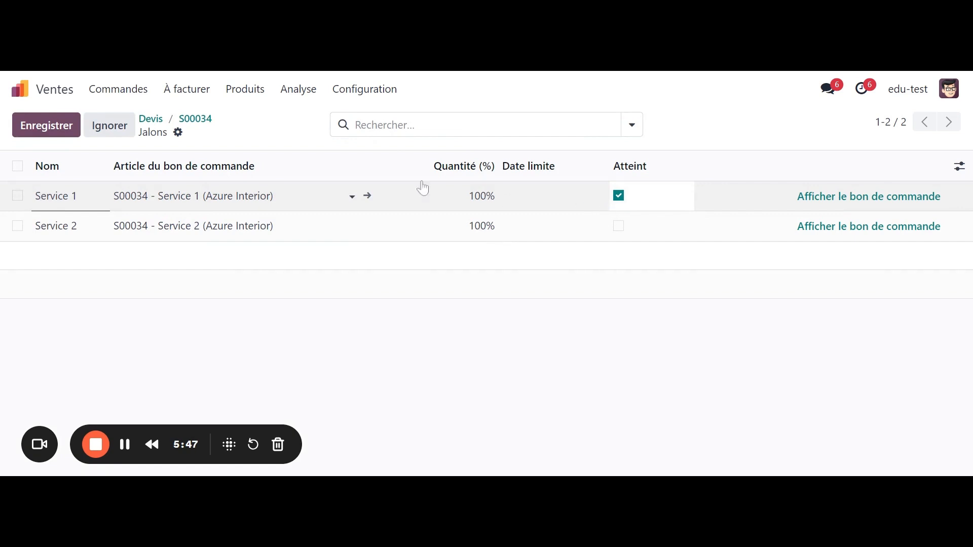
left_click(69, 129)
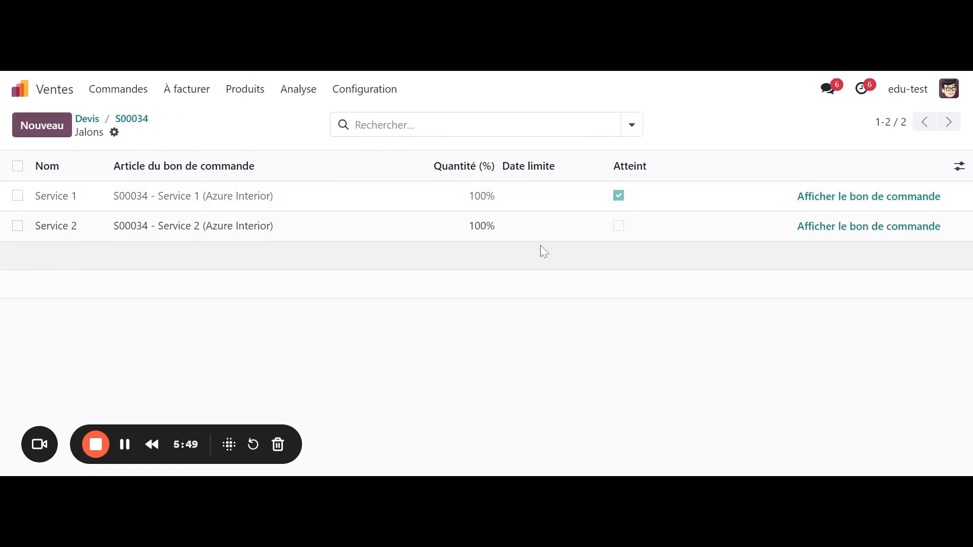
Return to order S00034 from the Service 1 milestone and check the delivered quantities of both service lines
left_click(824, 200)
scroll(493, 337, "down", 1)
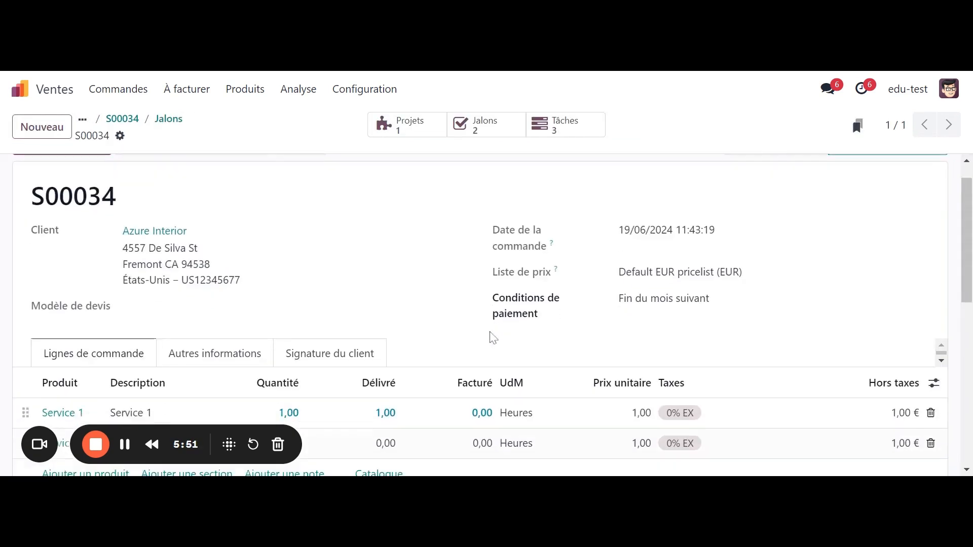
scroll(517, 335, "down", 1)
scroll(190, 334, "down", 2)
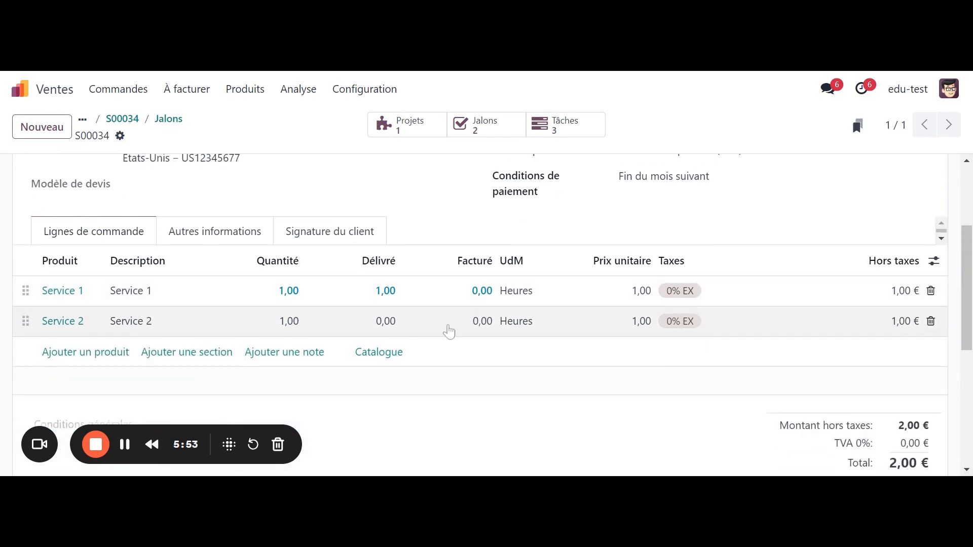
scroll(213, 223, "up", 1)
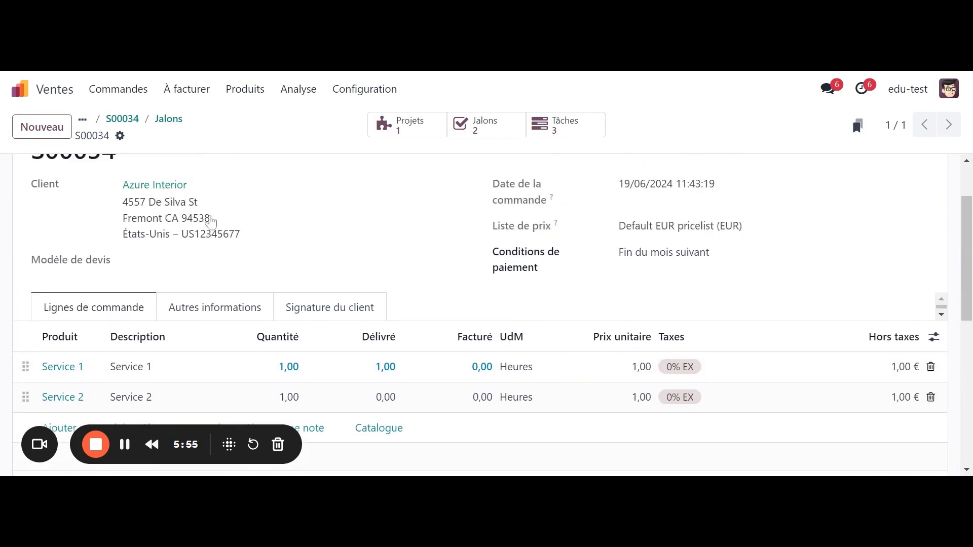